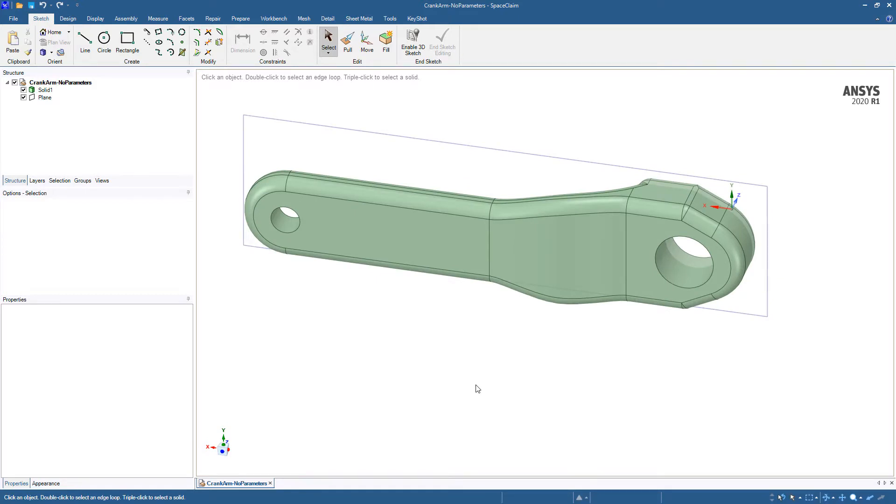
click(595, 205)
middle_drag(595, 205, 550, 473)
click(550, 473)
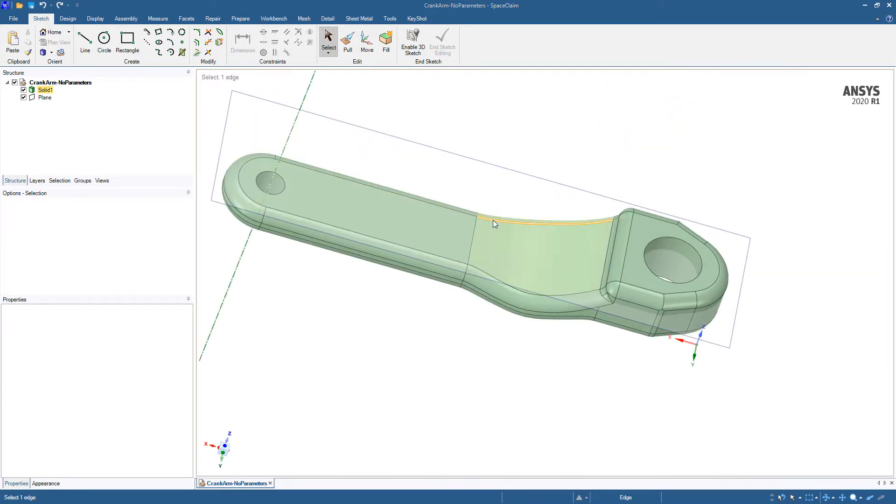
click(469, 219)
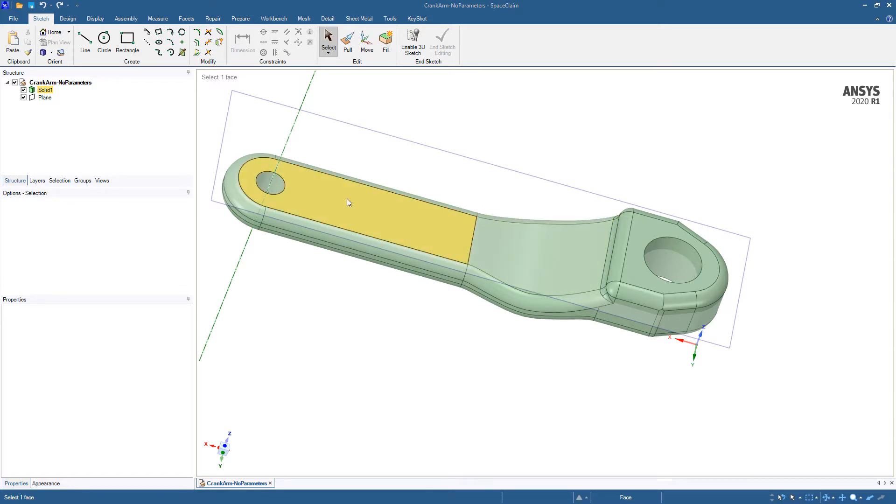
key(Escape)
Enable beta features in the advanced program options and turn on the Track (Beta) feature tracking.
click(21, 21)
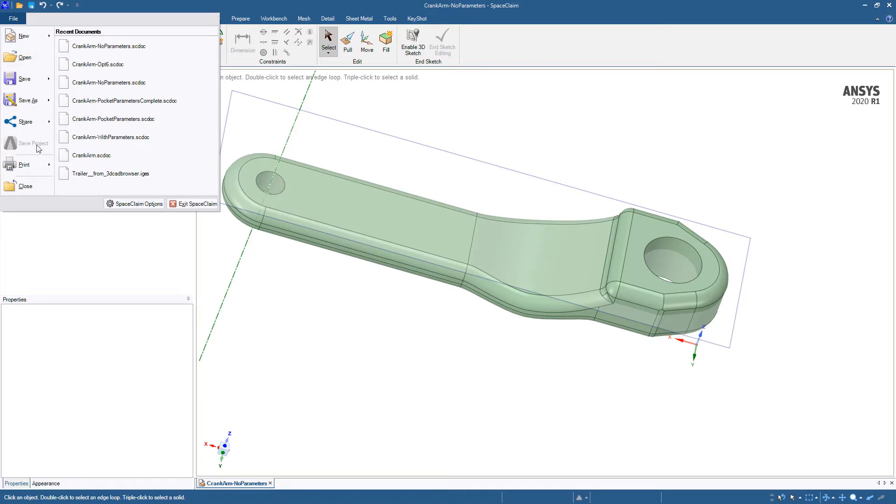
click(138, 205)
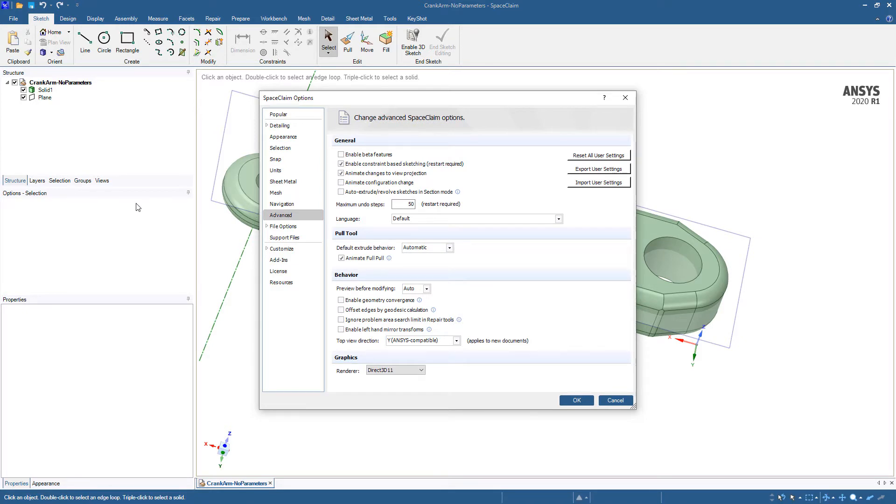
click(341, 154)
click(575, 400)
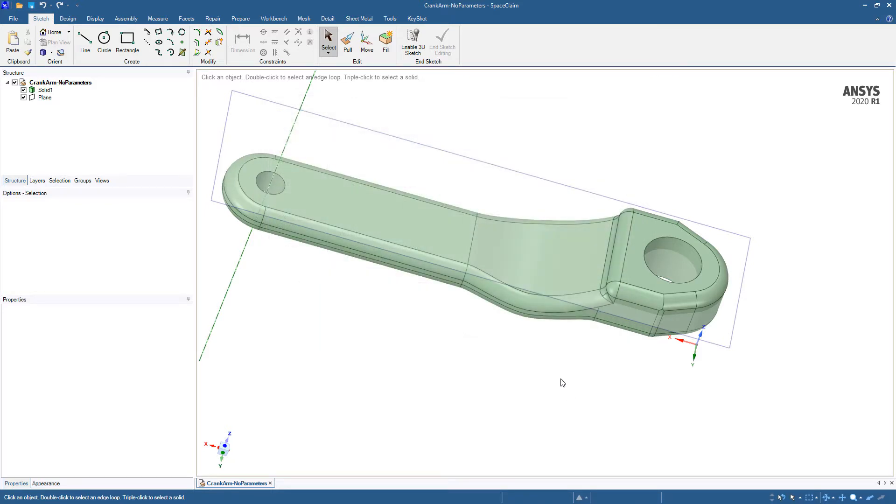
click(68, 18)
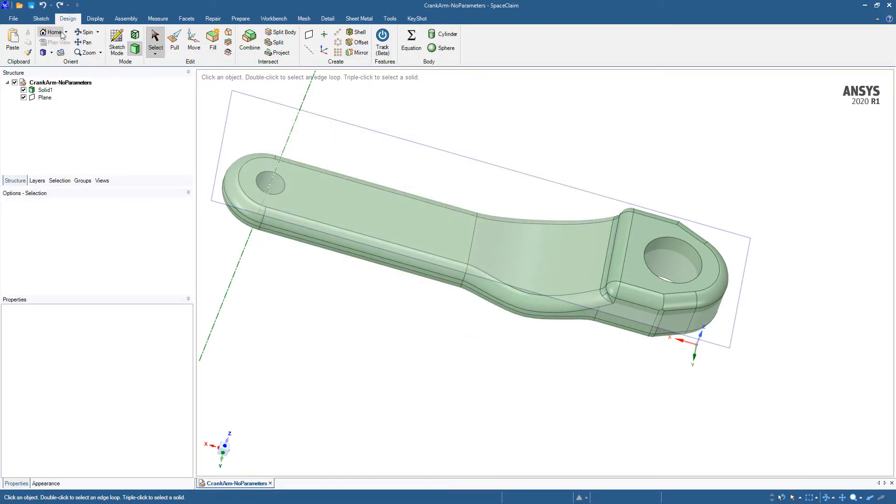
click(383, 40)
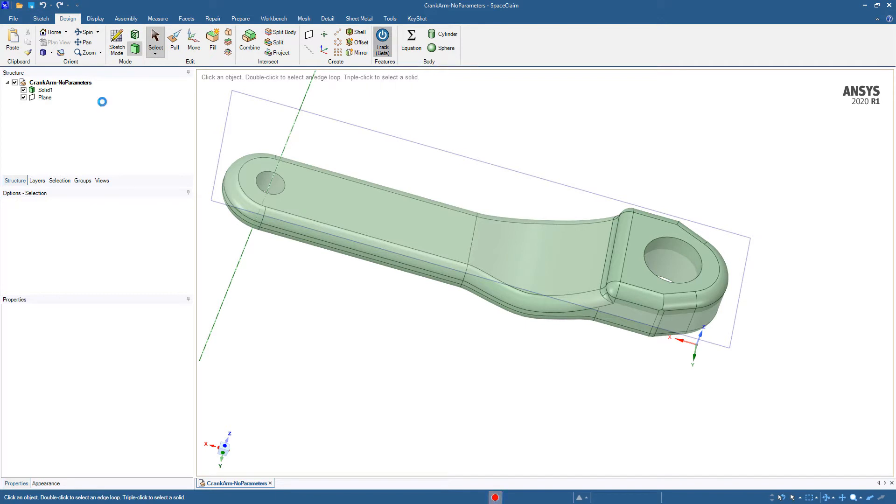
Sketch a rectangle about 1.25 by 0.70 in across the arm's centreline, on the plane of the large-hole end's flat face.
click(41, 18)
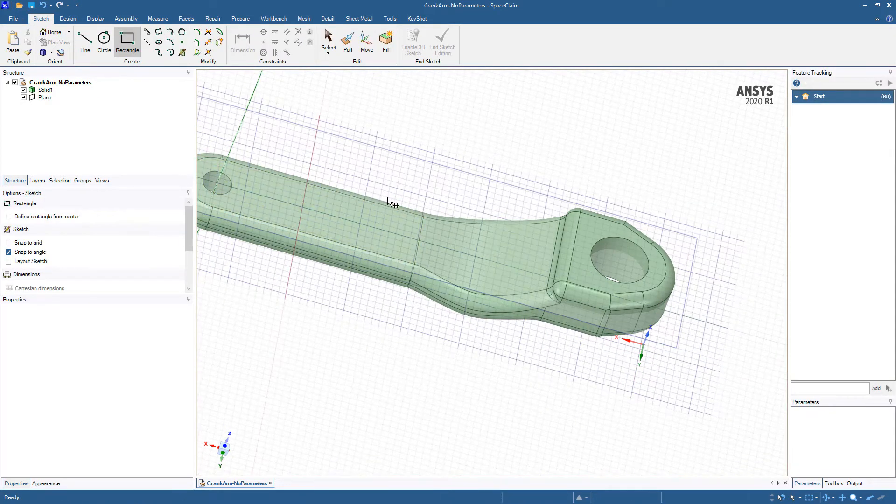
click(486, 180)
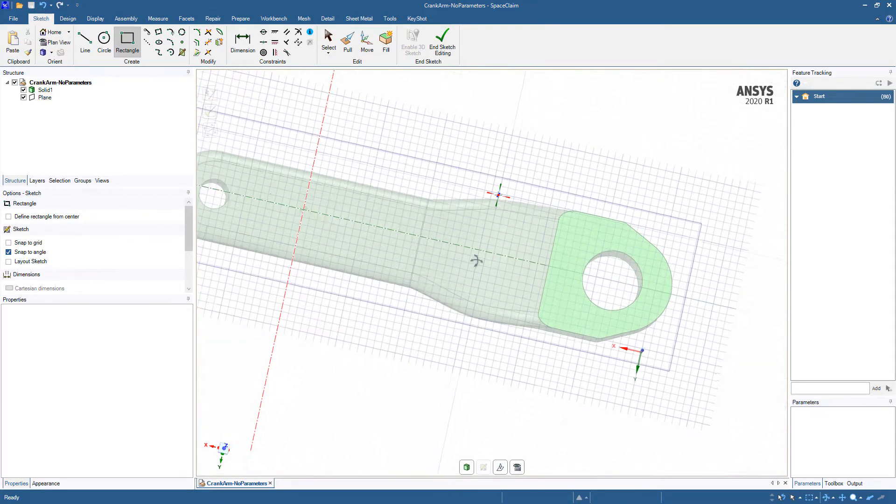
click(400, 208)
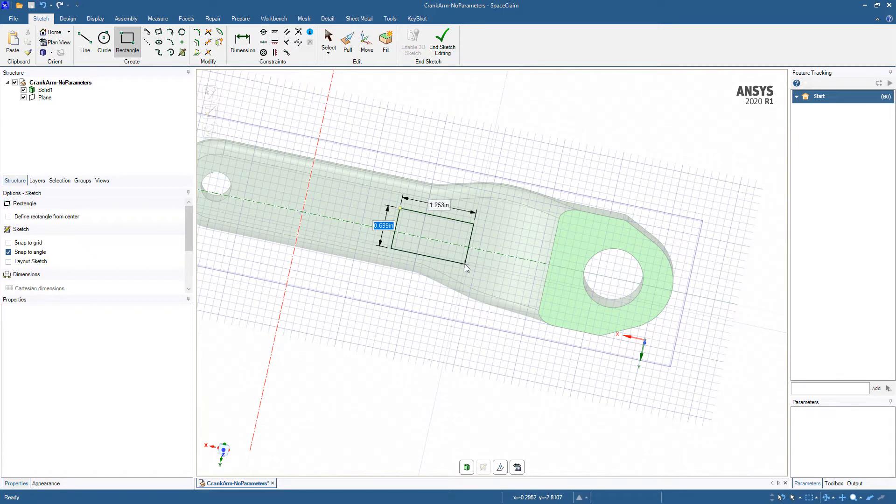
click(464, 264)
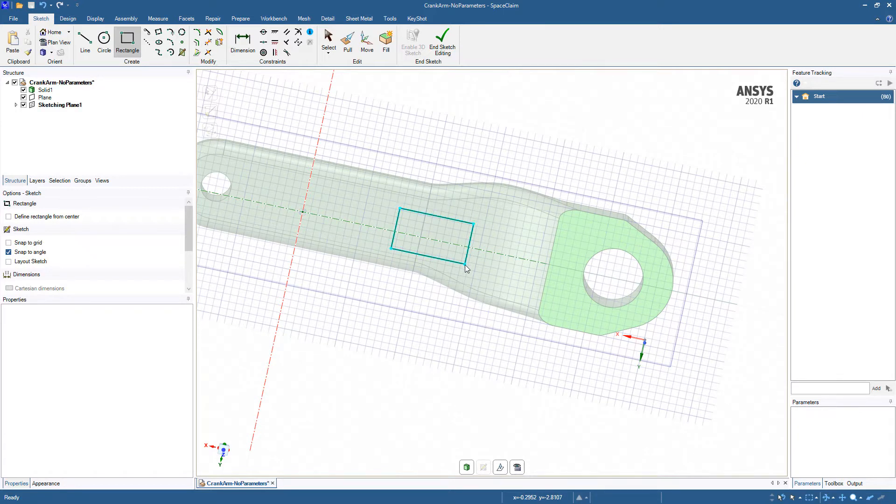
Dimension the rectangle's short and long sides and the offset of its lower long edge from the arm's centreline.
click(247, 50)
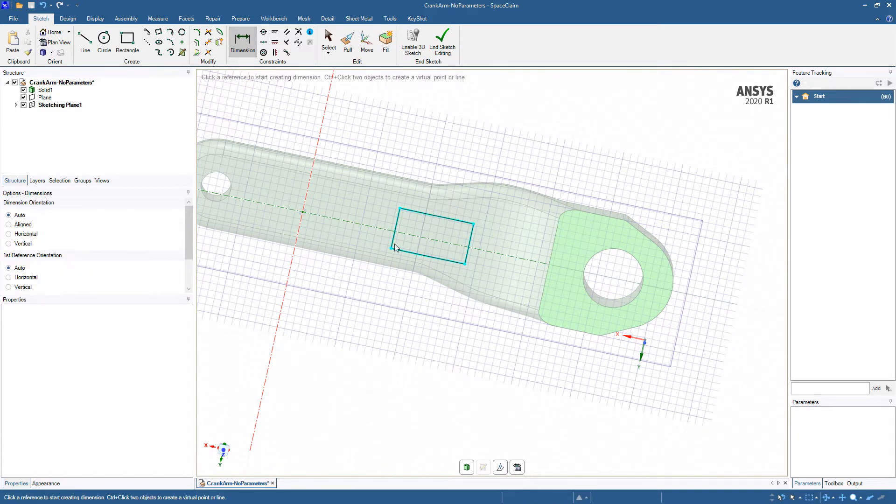
click(467, 253)
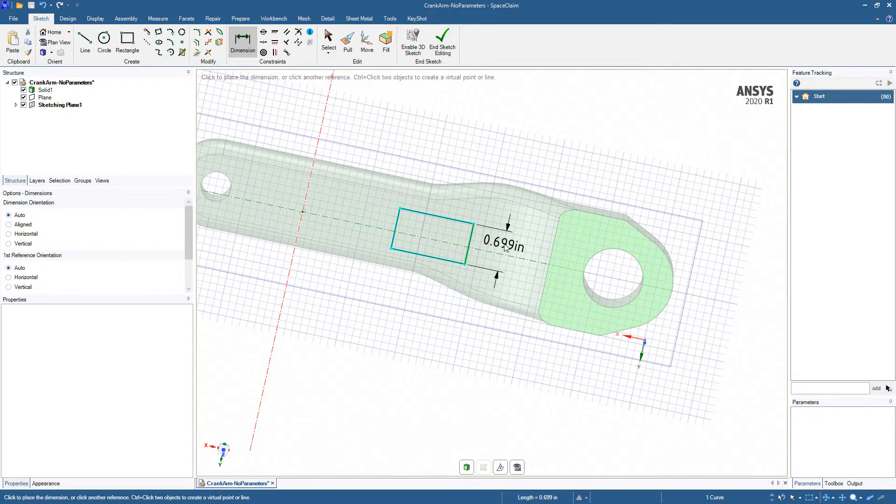
click(504, 244)
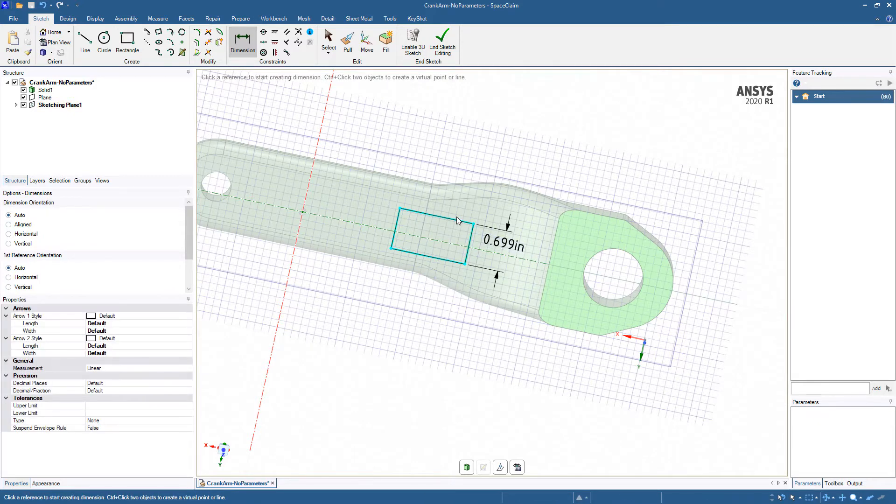
click(430, 255)
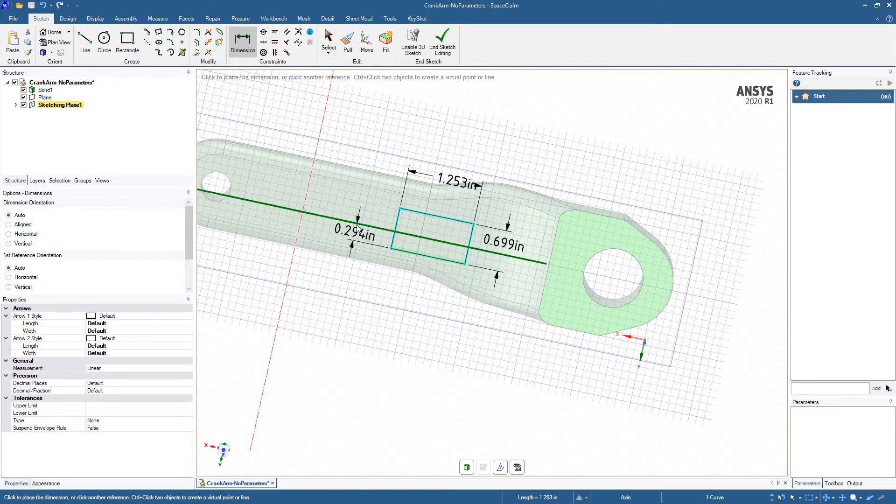
click(329, 263)
Dimension the distance from the rectangle's nearer short edge to the centre of the large hole.
click(468, 255)
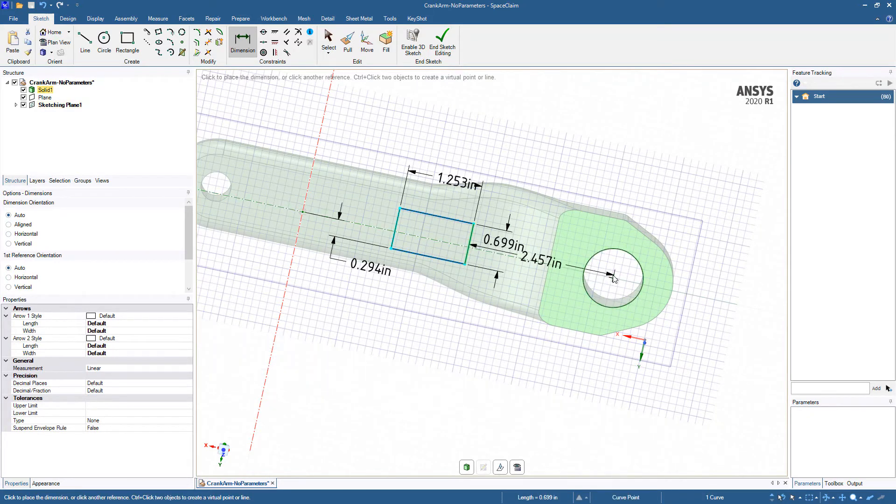
click(613, 277)
click(523, 343)
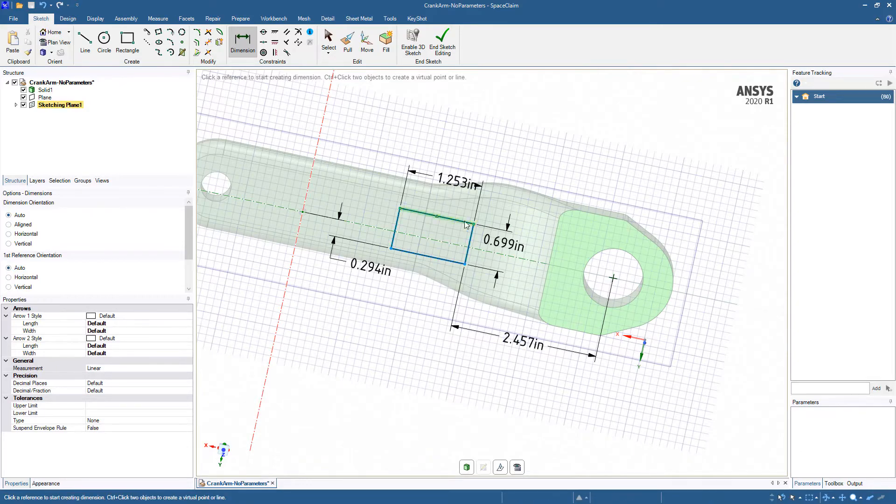
Set the rectangle's long side to 1 in and its short side to 0.75 in.
double_click(444, 181)
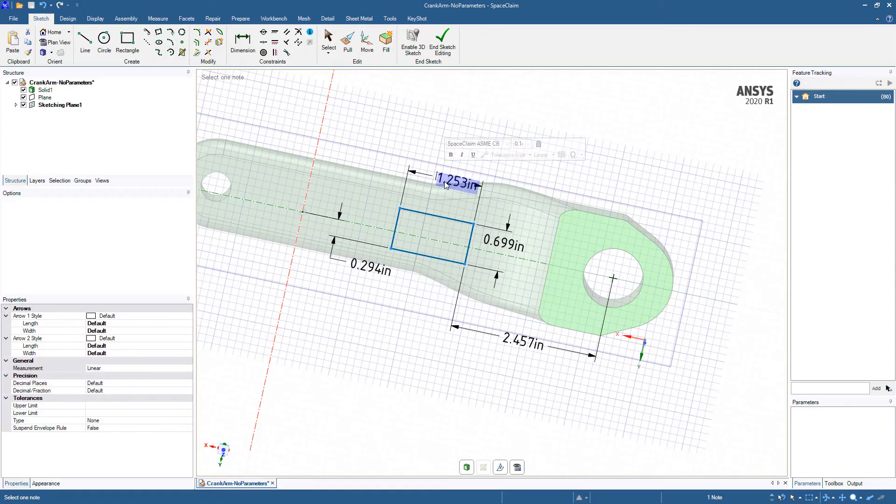
text(1)
key(Return)
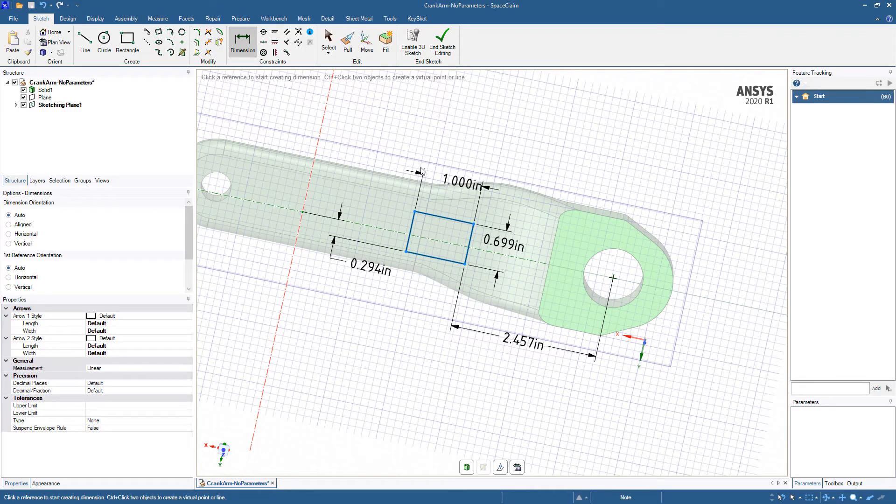
double_click(501, 244)
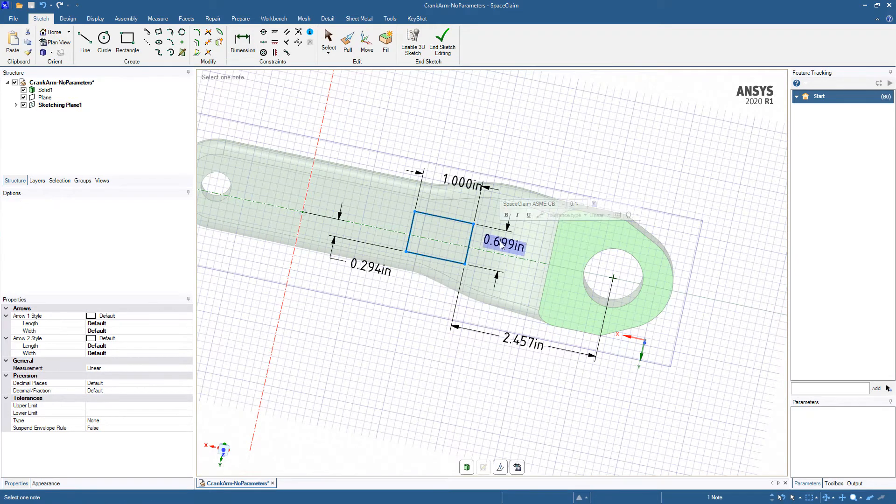
key(BackSpace)
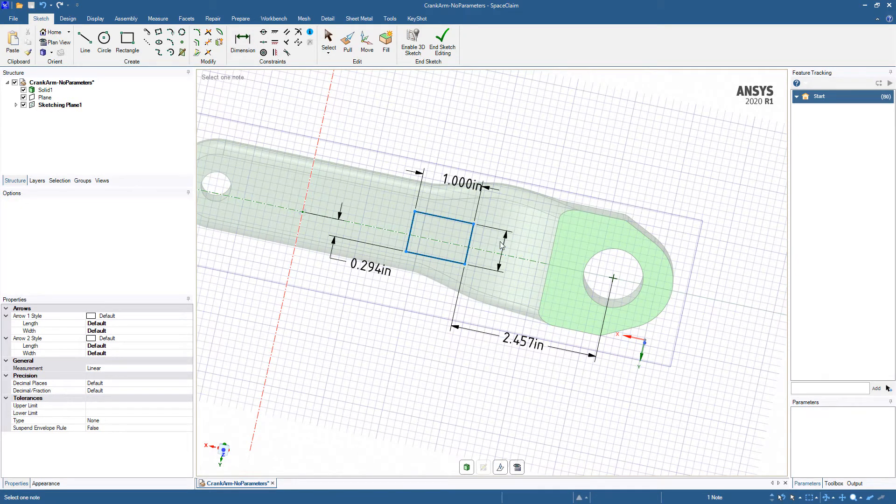
text(0.75)
key(Return)
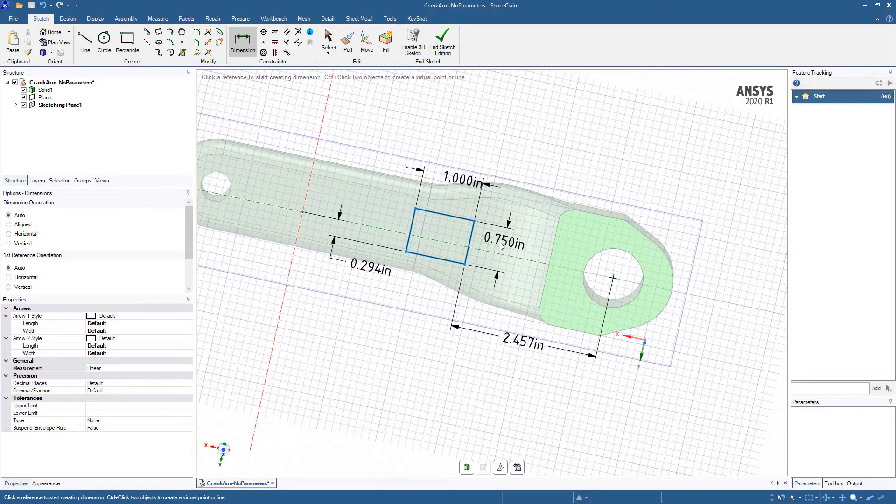
Set the distance between the rectangle and the large hole's centre to 2.5 in.
double_click(519, 341)
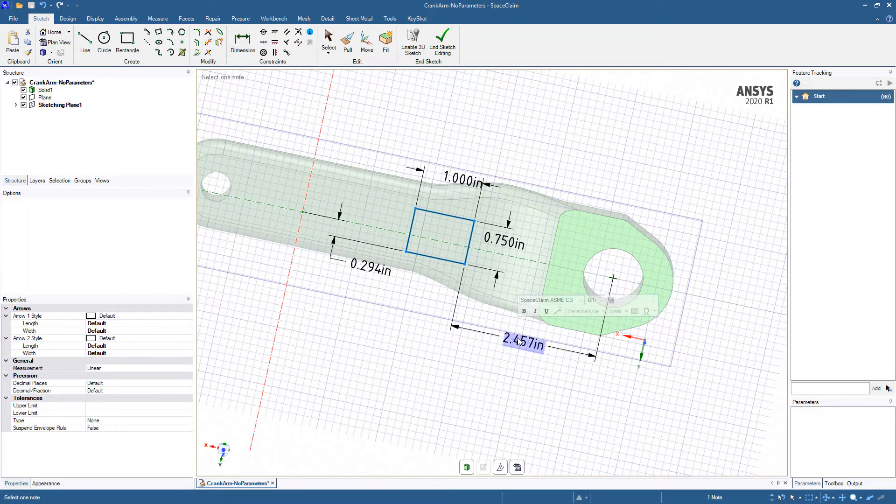
text(2.5)
key(Return)
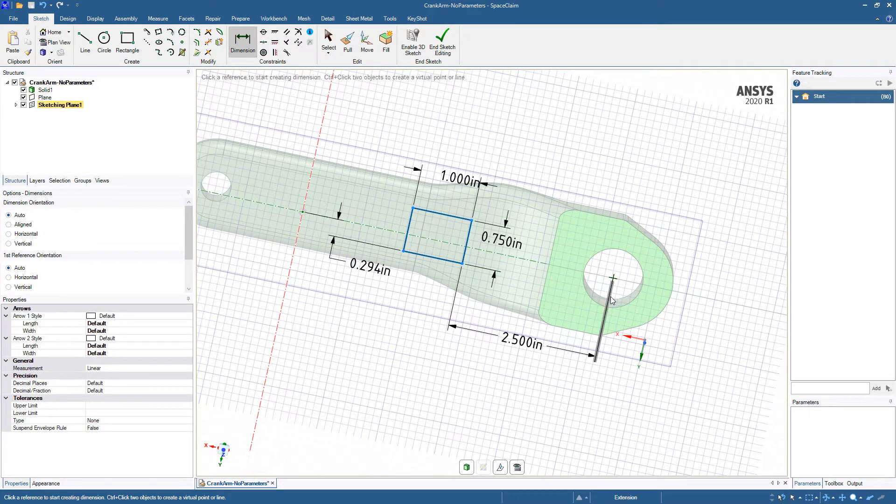
End the rectangle sketch by returning to 3D solid mode.
click(64, 22)
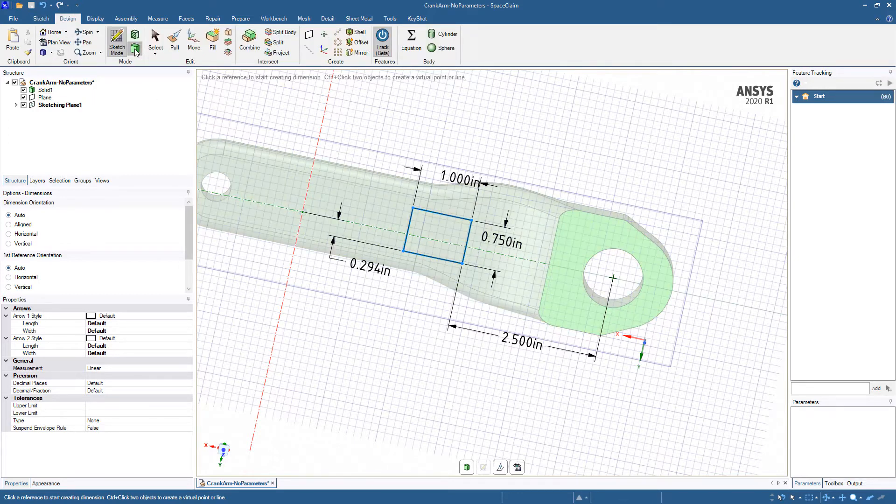
key(d)
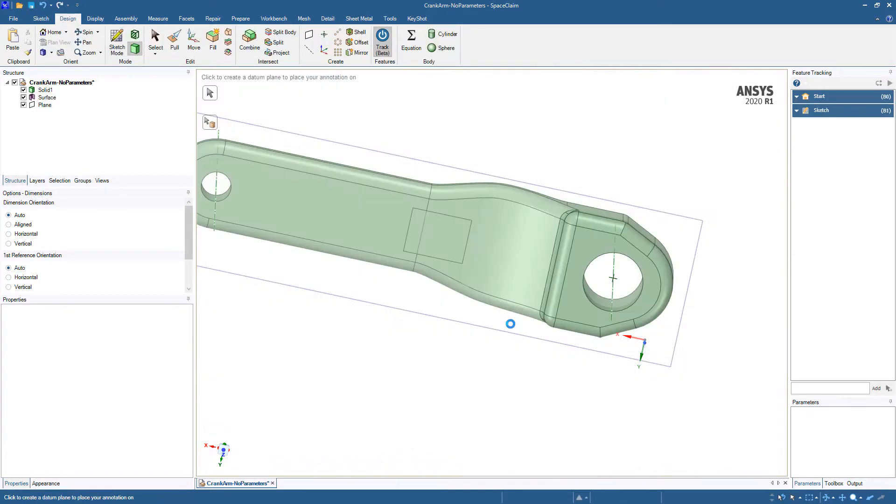
middle_drag(476, 234, 484, 136)
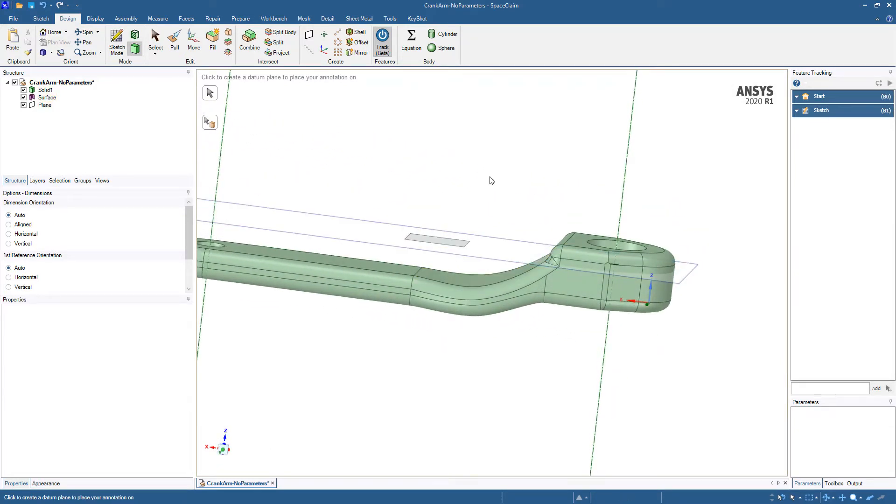
middle_drag(490, 180, 569, 228)
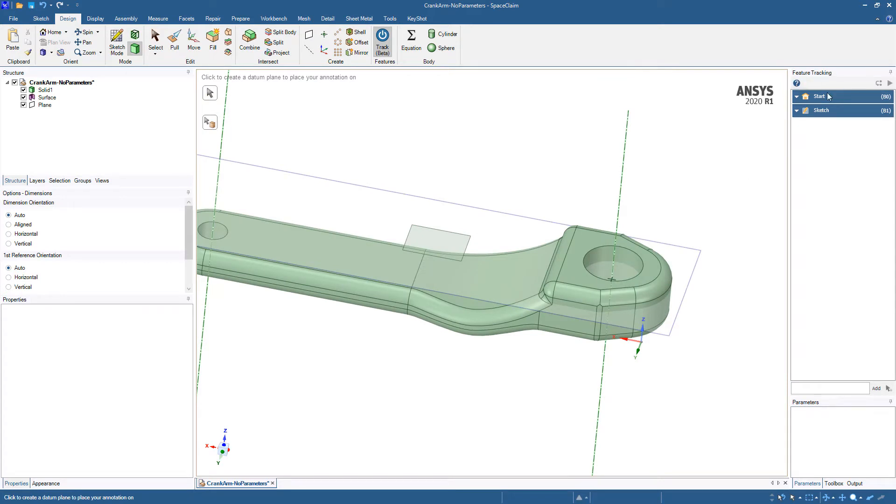
Show the tracked sketch's dimensions and make the 0.75 in dimension Dim0 a parameter.
click(797, 111)
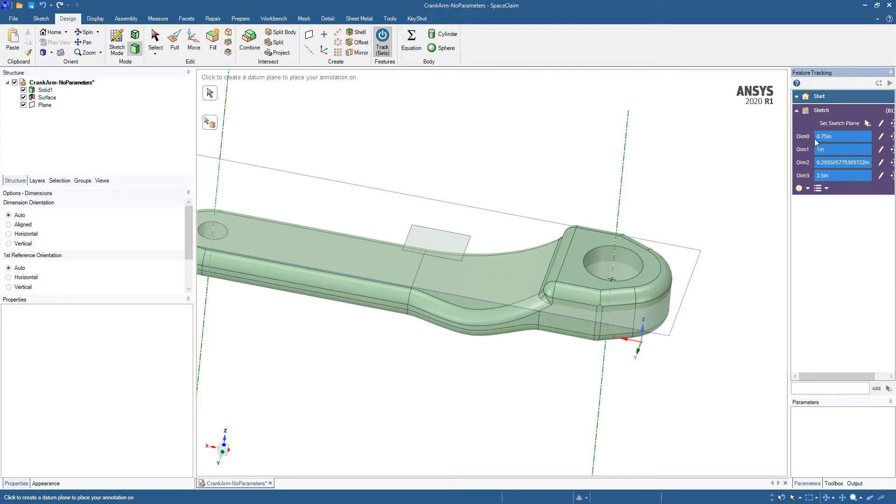
click(891, 138)
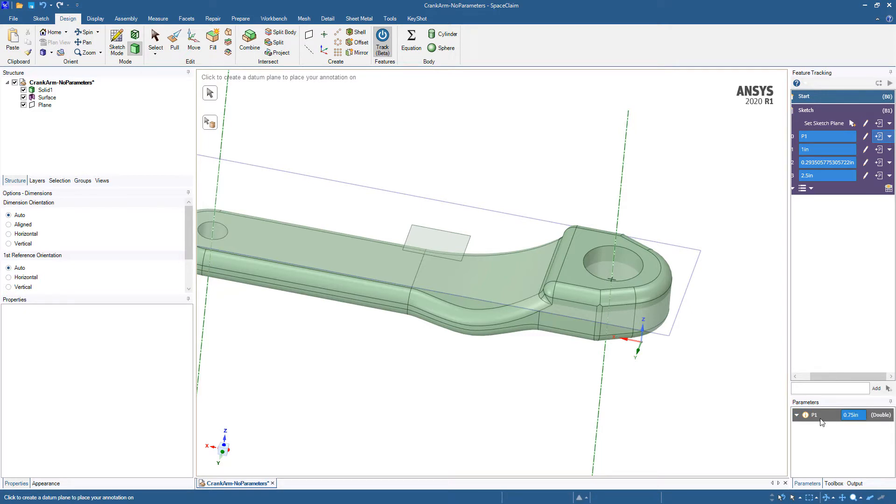
drag(789, 221, 742, 220)
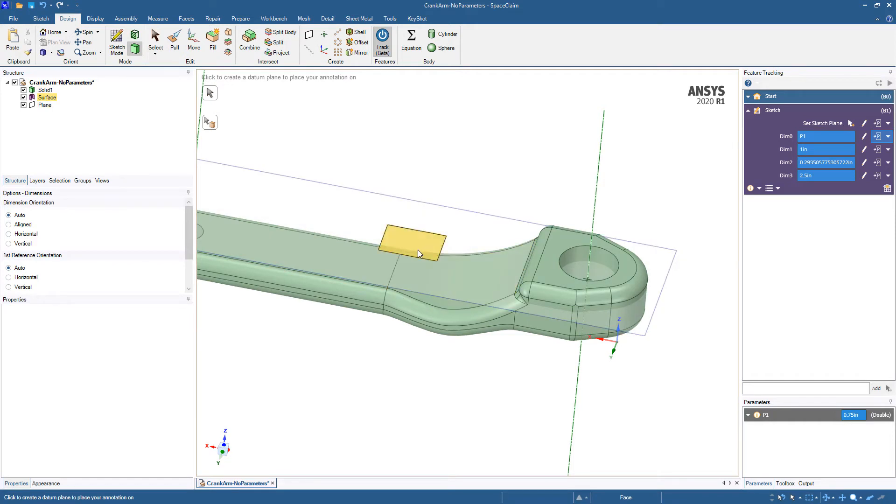
Set the centreline offset Dim2 to the expression P1/2 and replay the tracked features to update the model.
click(821, 162)
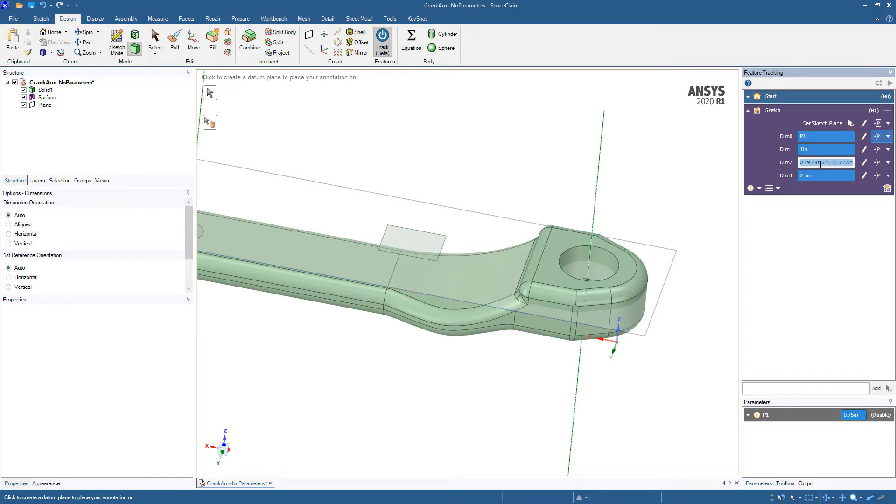
text(P1/2)
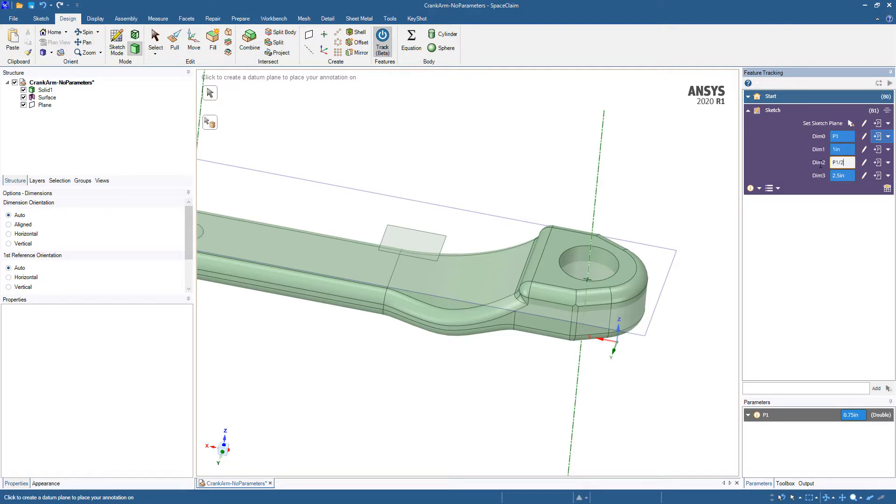
key(Return)
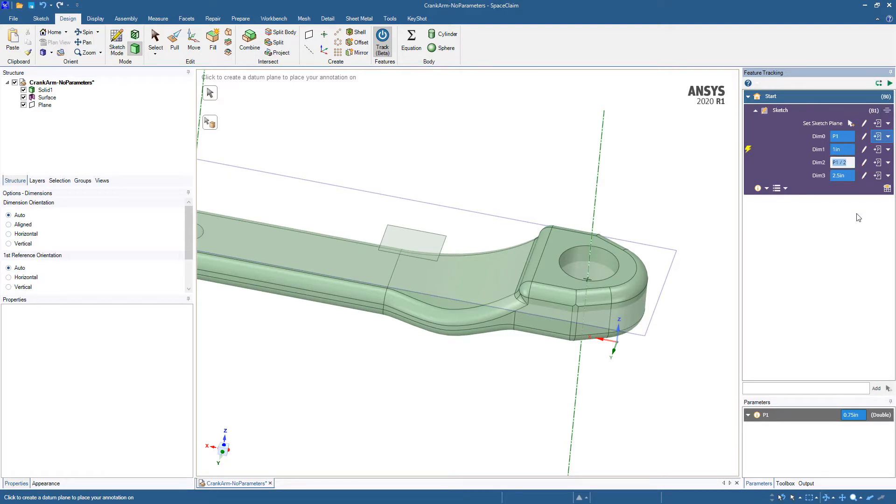
click(889, 85)
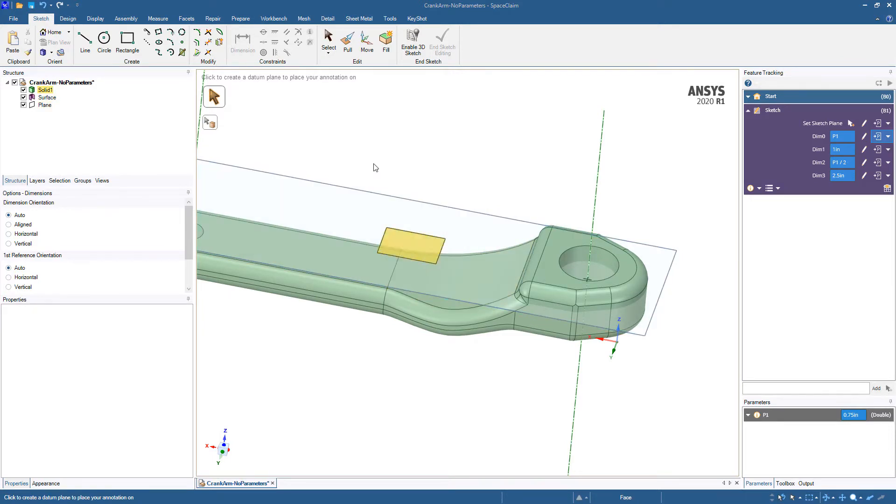
Use Pull in cut mode to extrude the rectangular face 0.65 in down into the crank arm, making a pocket.
click(77, 18)
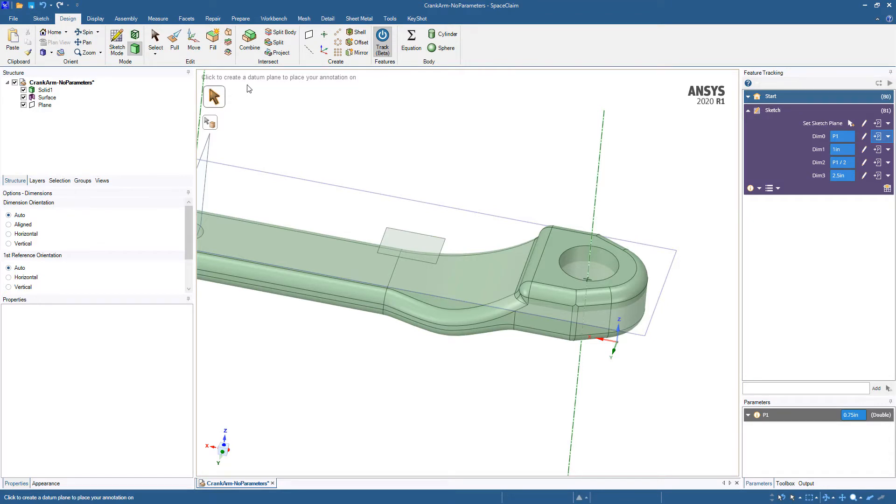
click(176, 42)
click(433, 250)
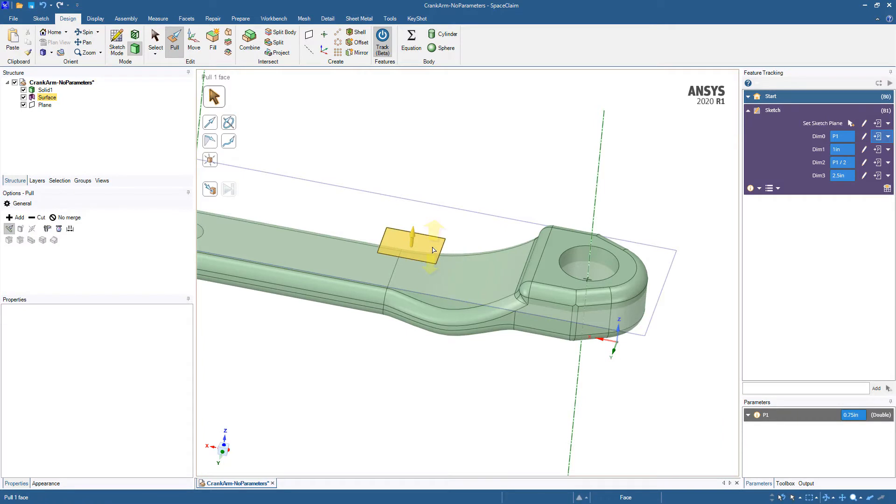
click(433, 250)
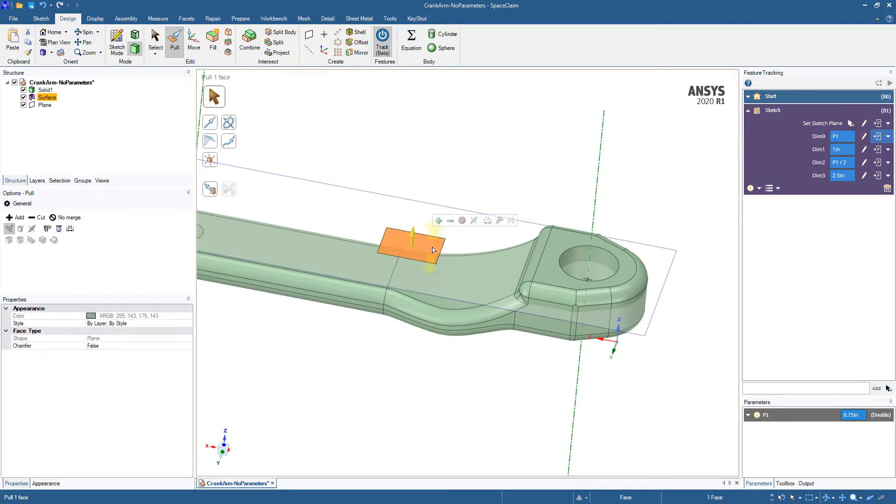
click(452, 223)
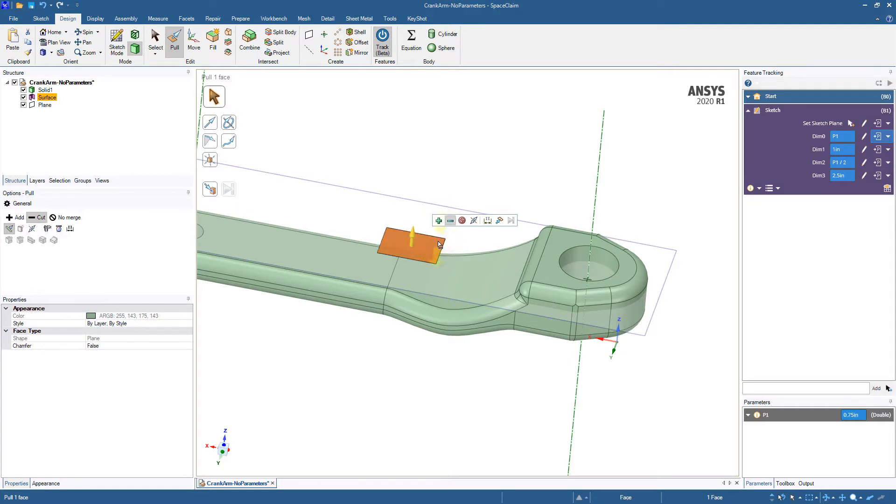
drag(435, 248, 419, 277)
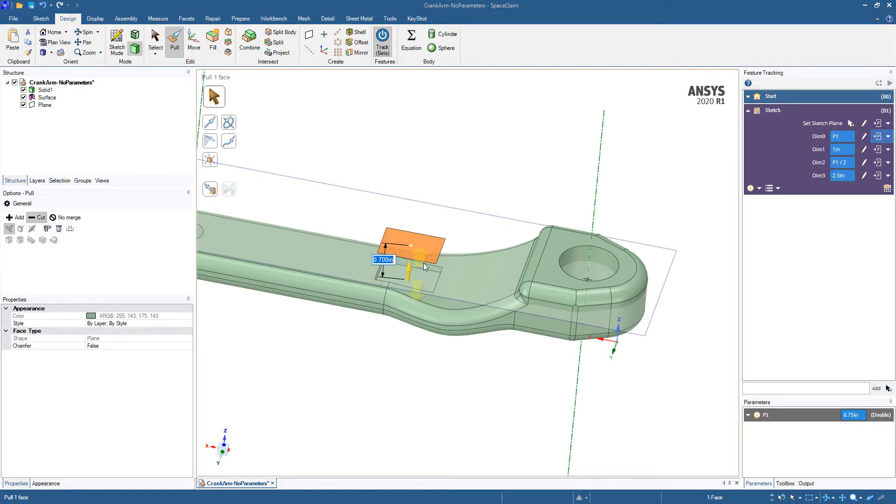
text(0.65)
key(Return)
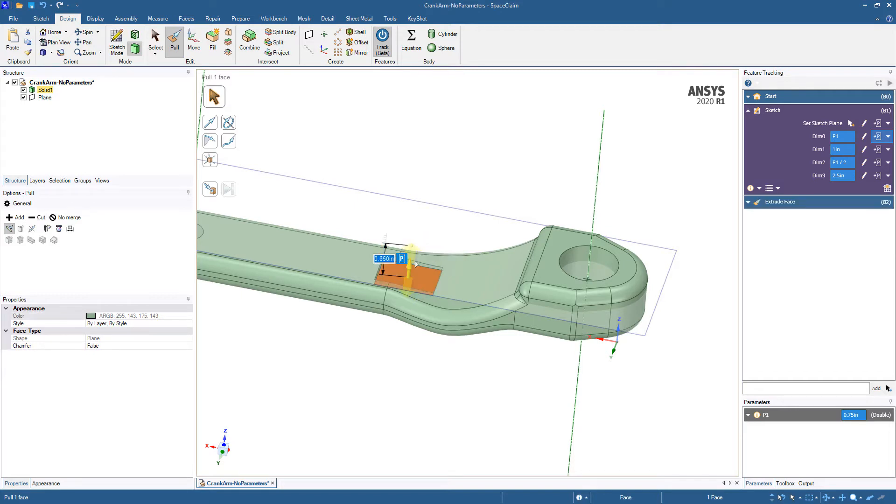
click(461, 181)
Create a full round from the three pocket wall faces at the end farthest from the large hole.
middle_drag(449, 276, 356, 310)
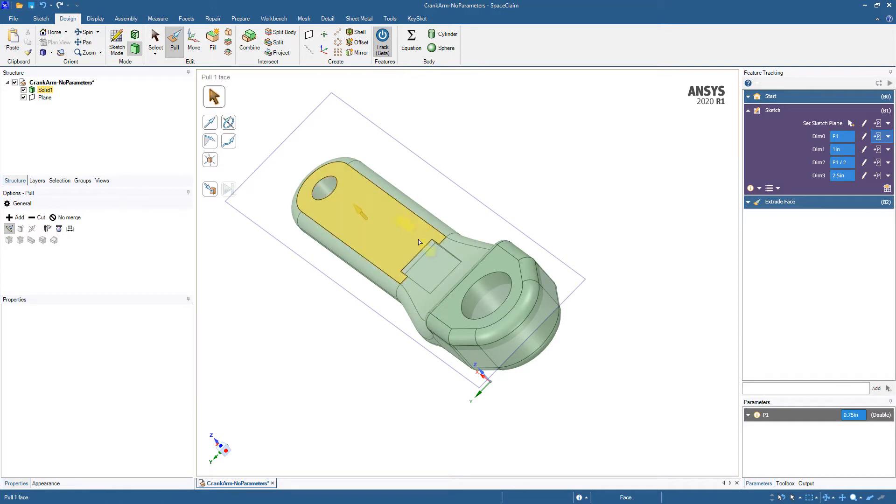
scroll(418, 242, up, 5)
click(425, 306)
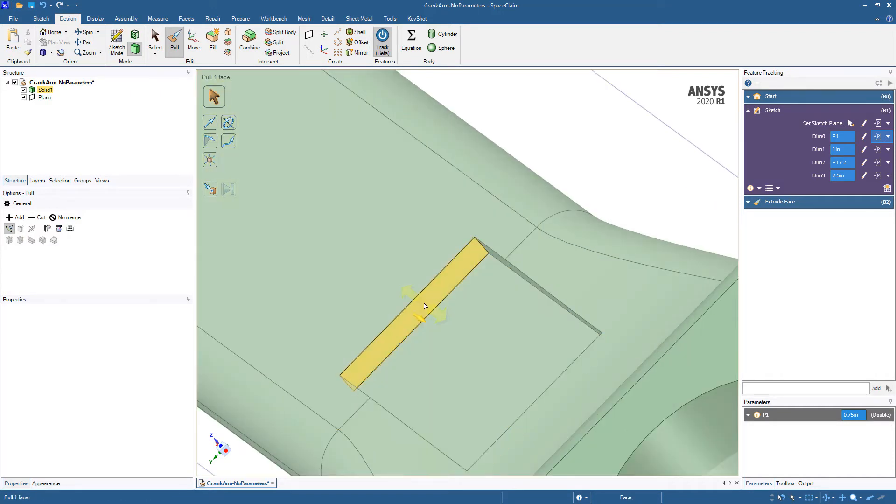
click(424, 306)
middle_drag(540, 295, 488, 328)
ctrl+click(515, 280)
ctrl+click(411, 361)
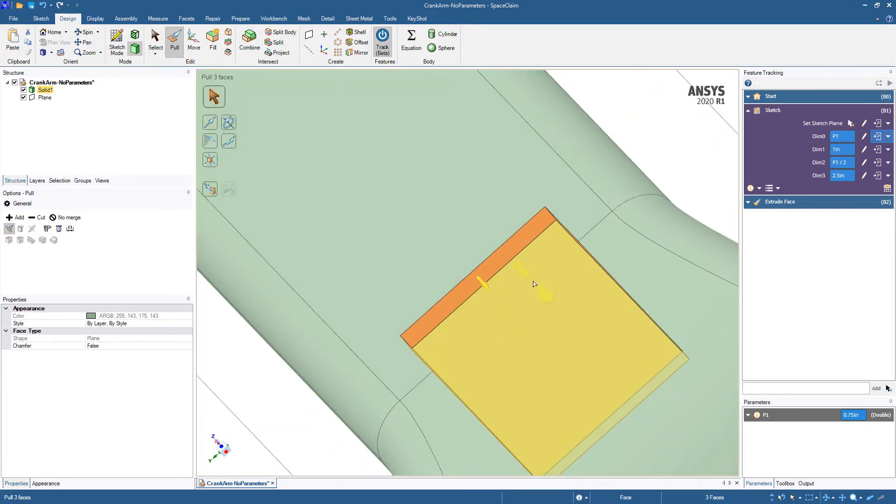
middle_drag(533, 282, 363, 307)
right_click(363, 307)
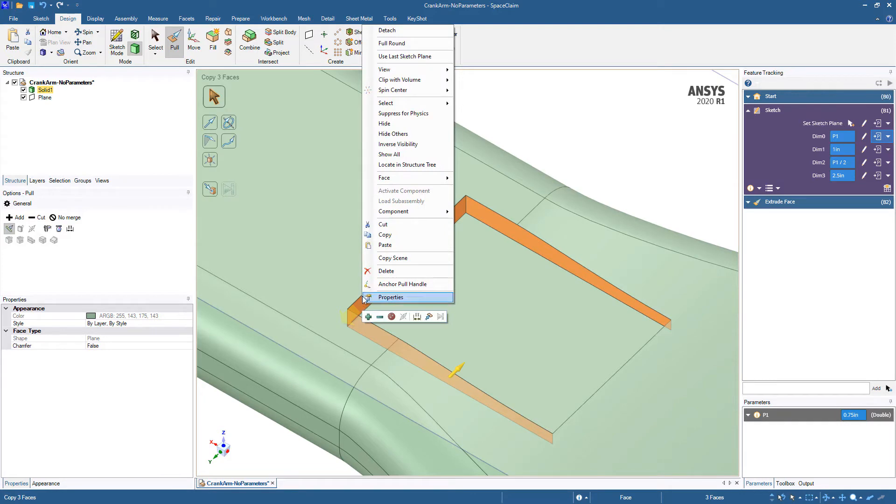
click(408, 50)
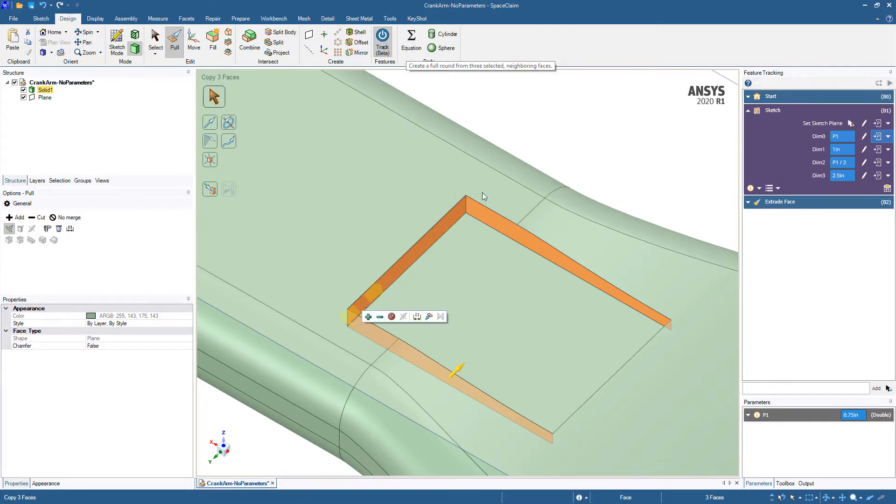
Create a full round from the three pocket wall faces at the end nearest the large hole.
middle_drag(530, 323, 404, 271)
scroll(482, 316, down, 3)
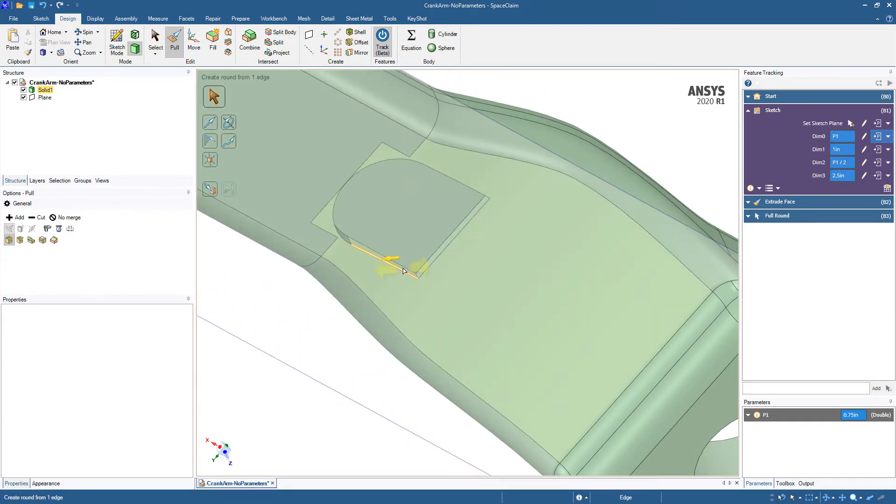
scroll(404, 271, up, 5)
click(410, 275)
ctrl+click(484, 274)
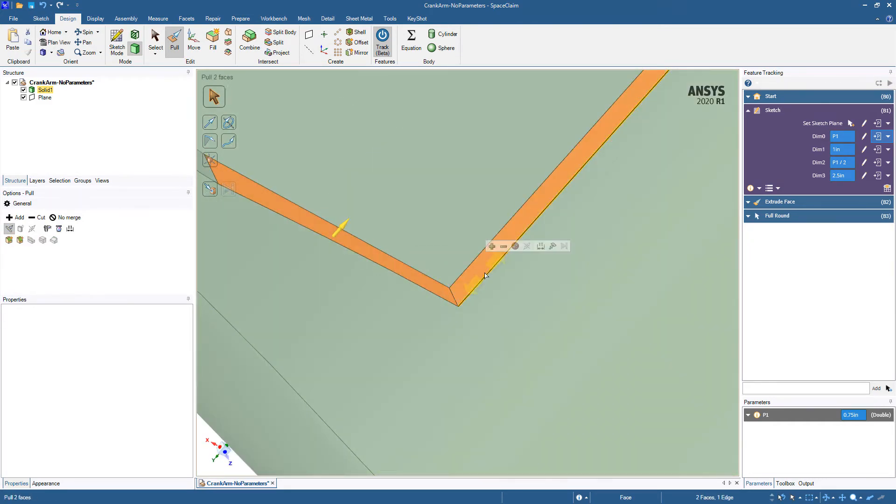
click(476, 277)
ctrl+click(437, 290)
scroll(486, 228, down, 5)
middle_drag(486, 228, 526, 195)
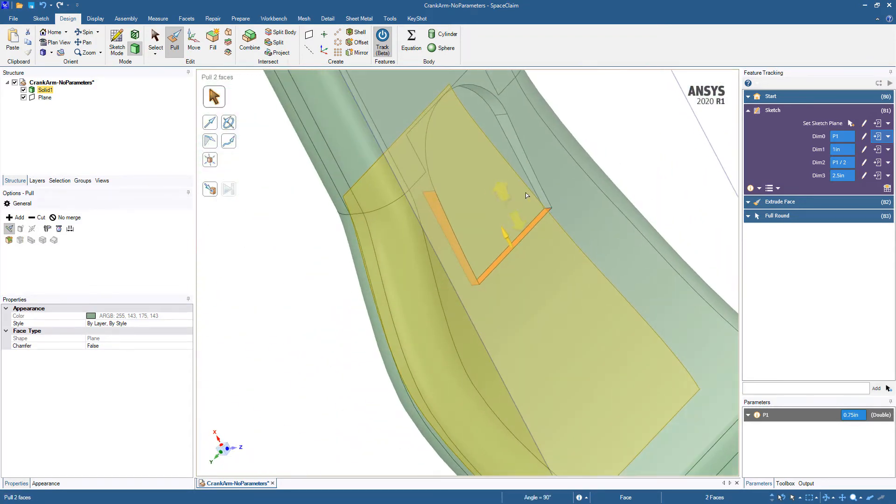
ctrl+click(530, 170)
right_click(483, 278)
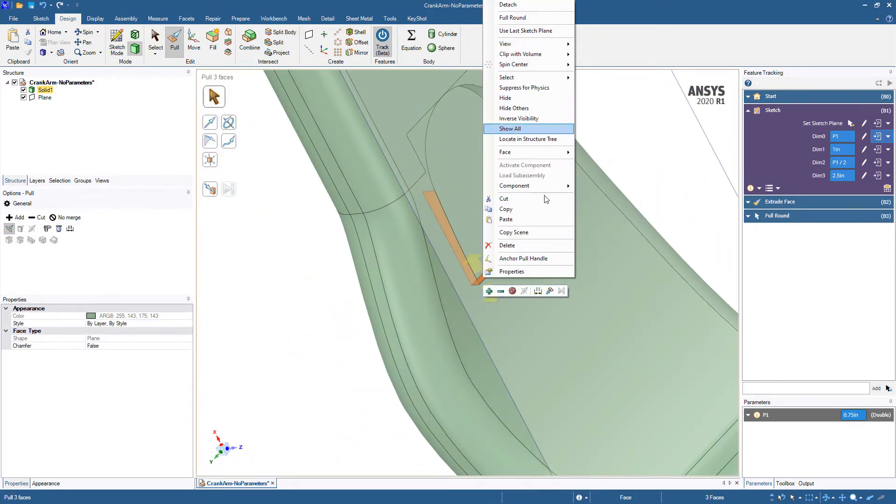
click(563, 20)
Round the edge loop around the pocket floor with a 0.02 in radius and leave the Pull tool.
middle_drag(544, 164, 388, 268)
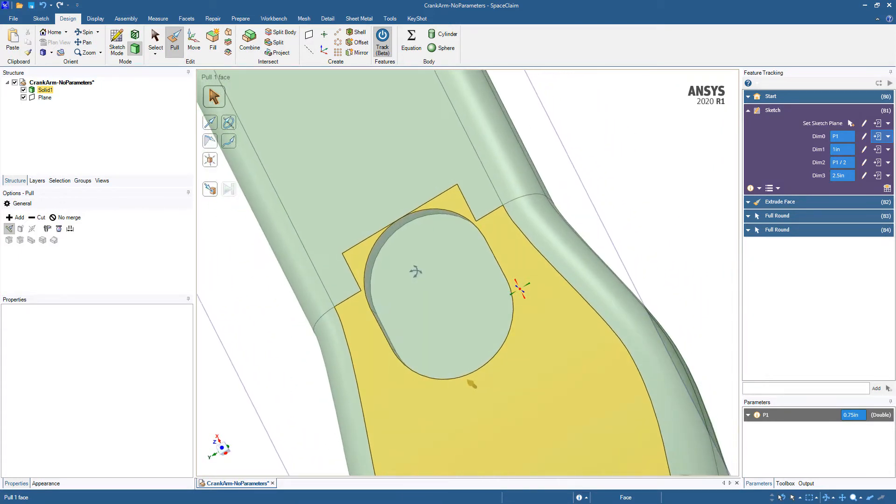
click(381, 256)
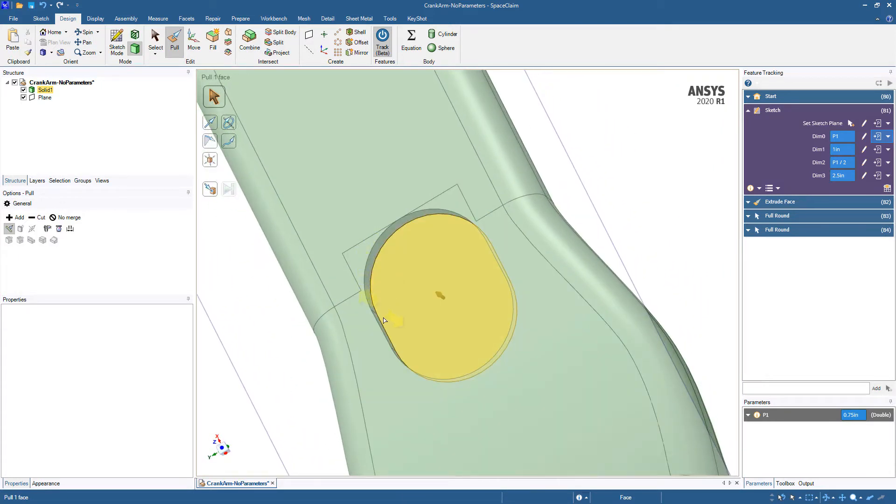
click(371, 275)
double_click(373, 279)
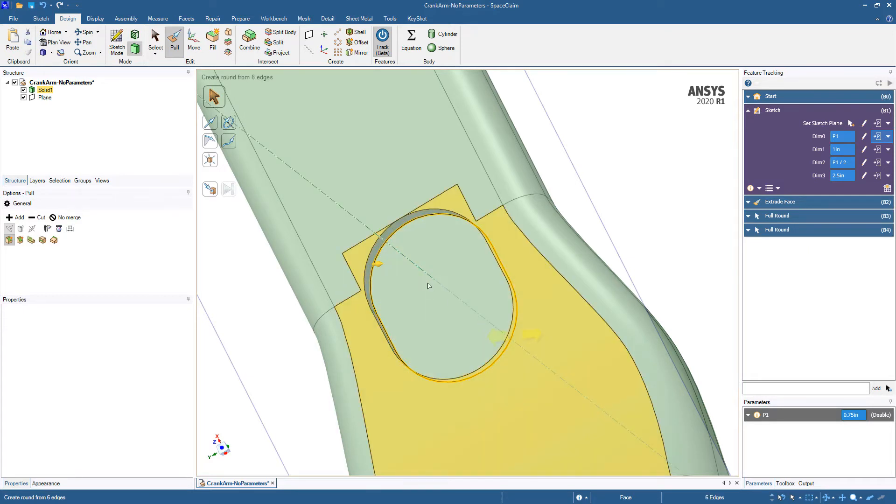
drag(408, 272, 416, 273)
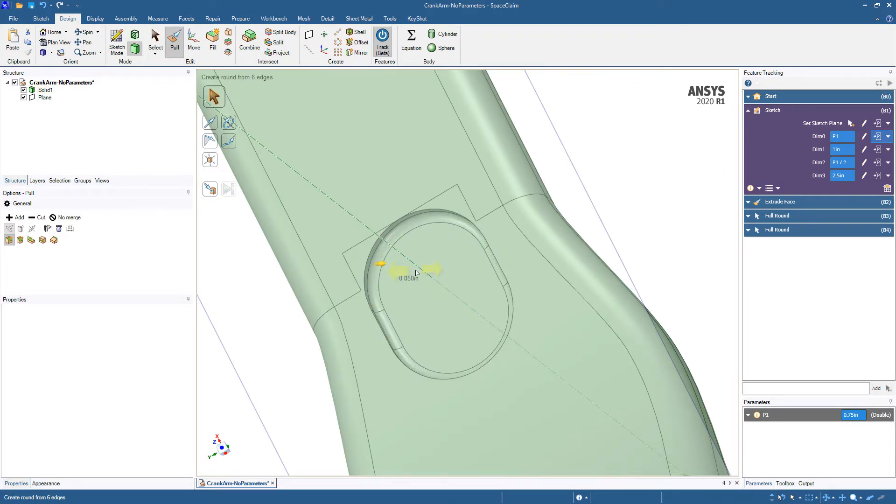
key(space)
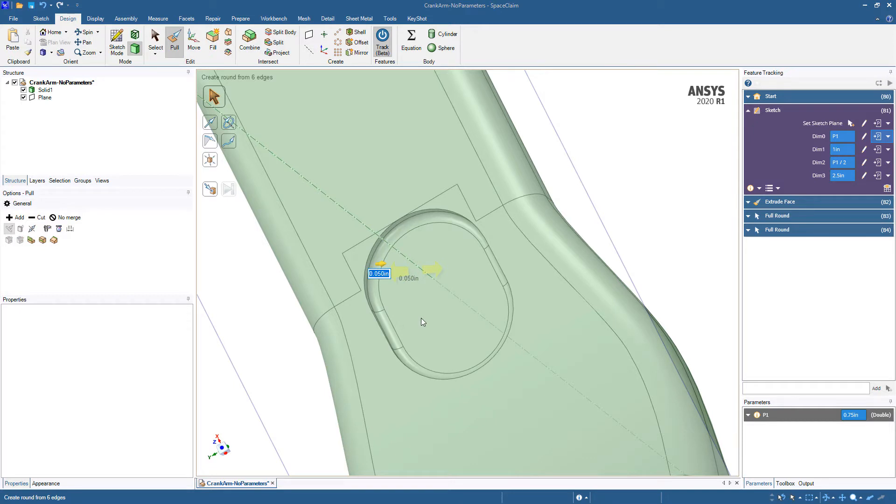
text(.05)
key(Return)
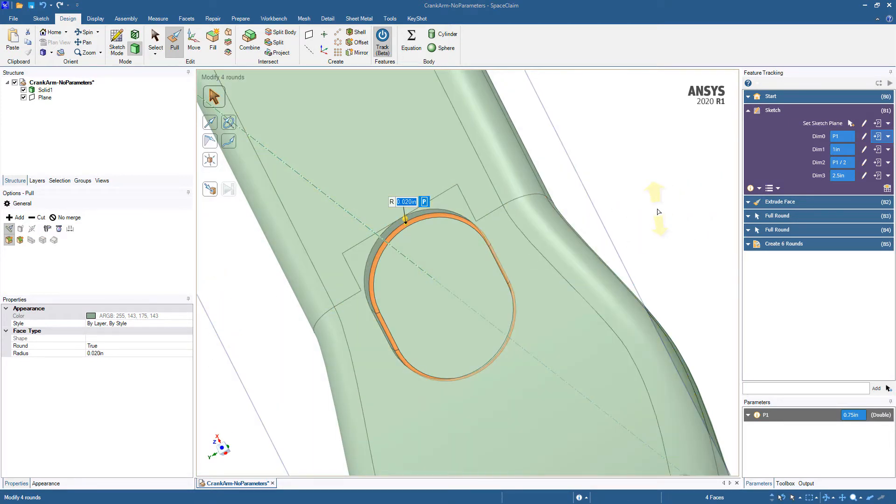
key(Escape)
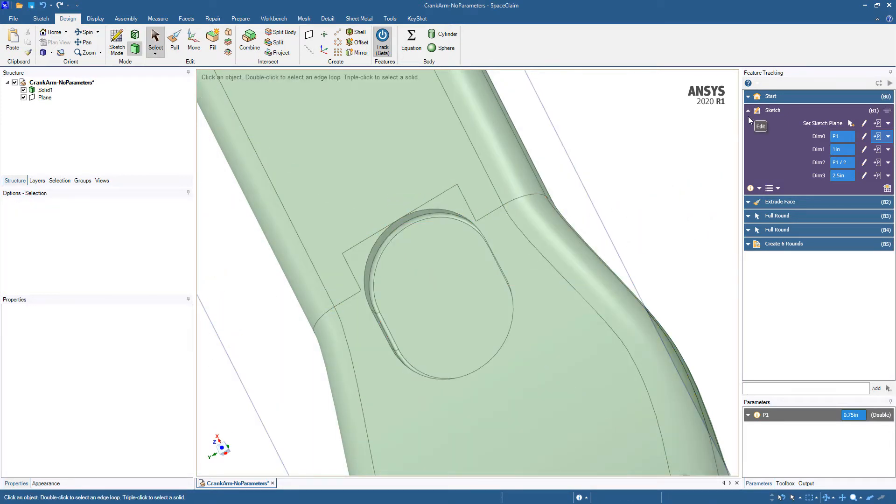
Show the tracked Extrude Face feature's settings and make its Distance a parameter.
click(748, 202)
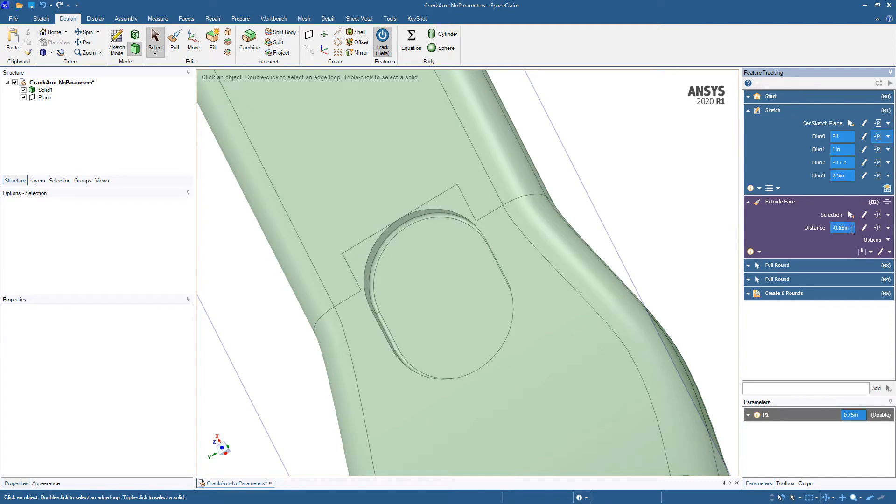
click(877, 228)
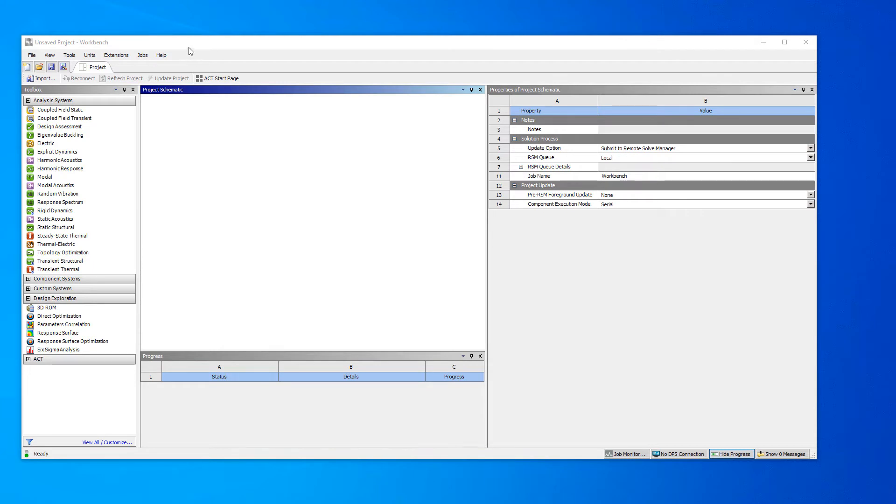
In Workbench, create a standalone Static Structural system and import CrankArm-PocketParametersComplete2.scdoc as its geometry.
drag(189, 48, 187, 36)
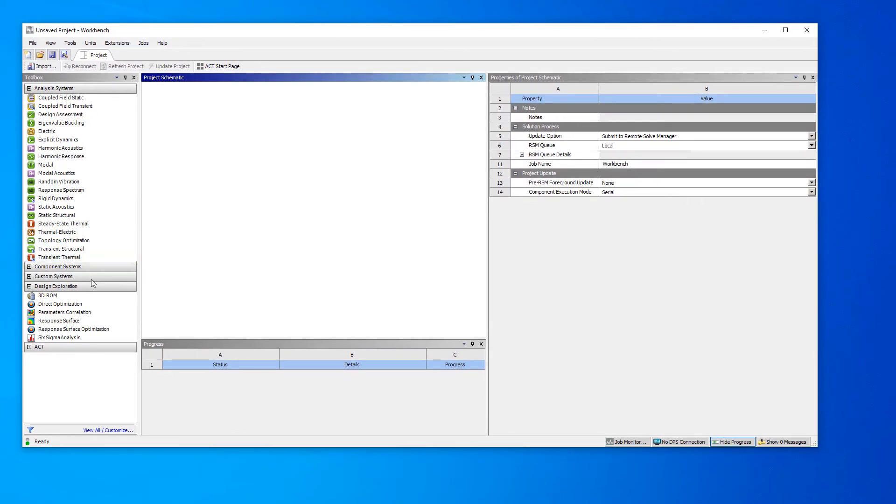
drag(45, 215, 215, 124)
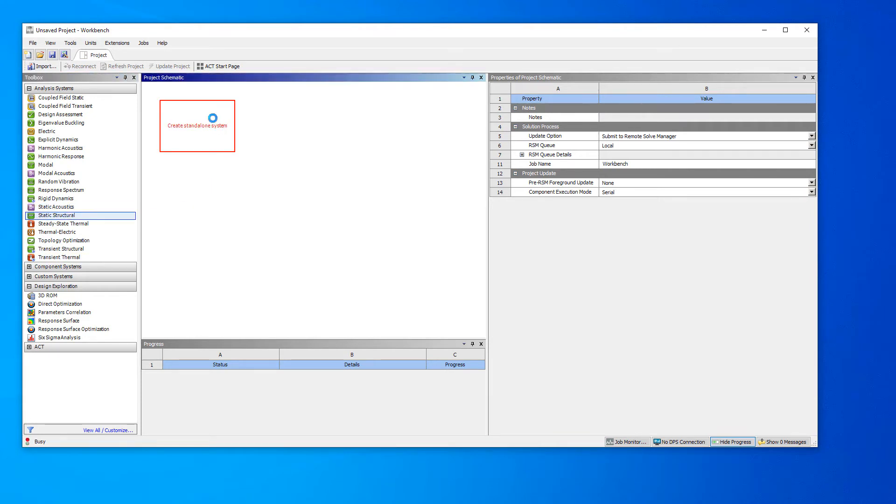
right_click(195, 140)
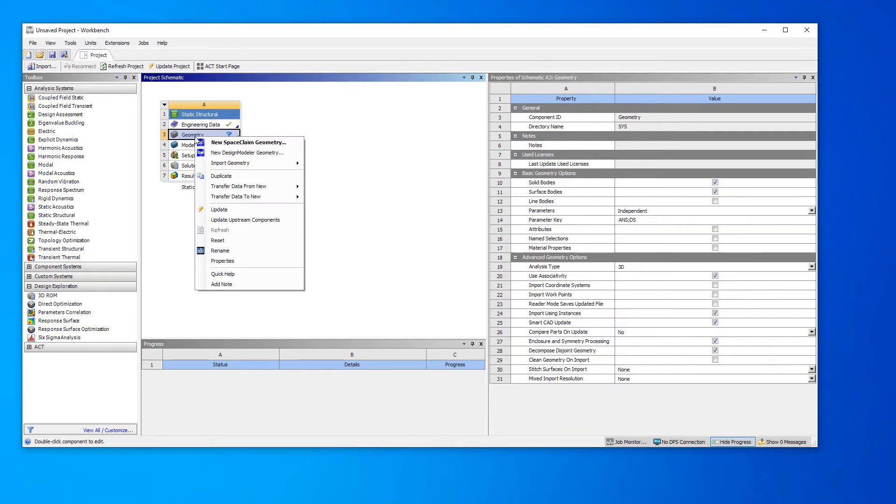
mouse_move(244, 164)
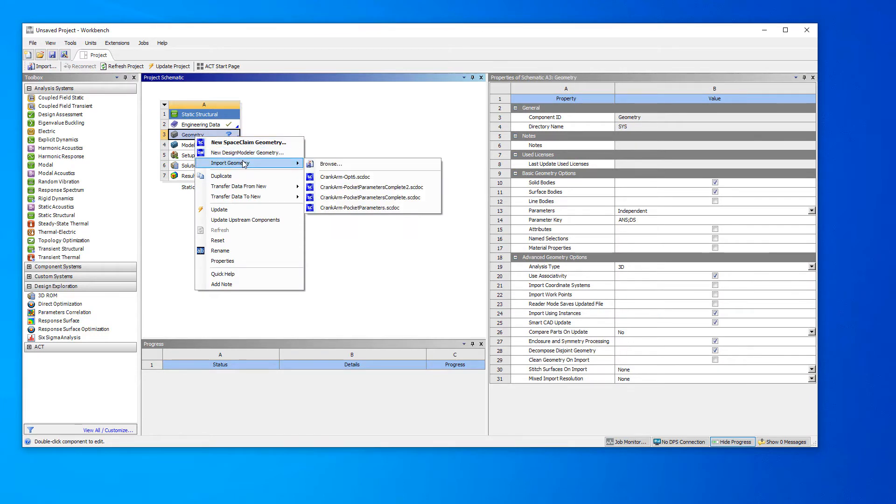
click(329, 163)
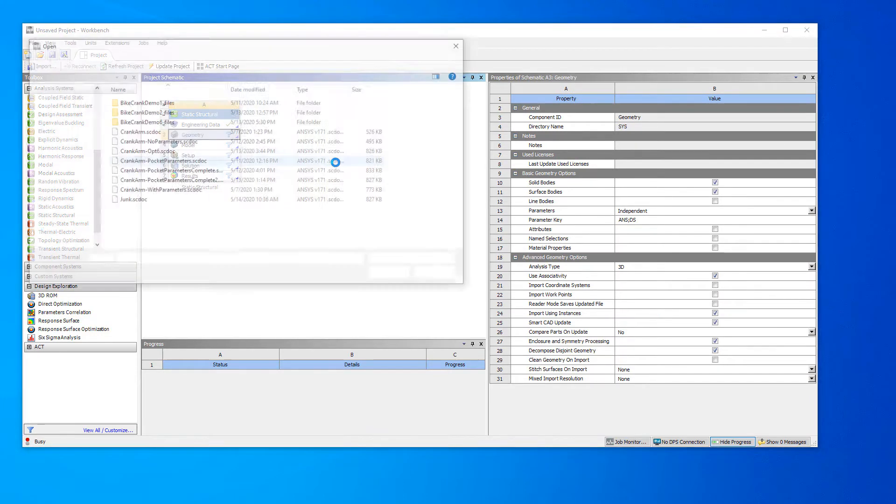
click(199, 181)
click(390, 274)
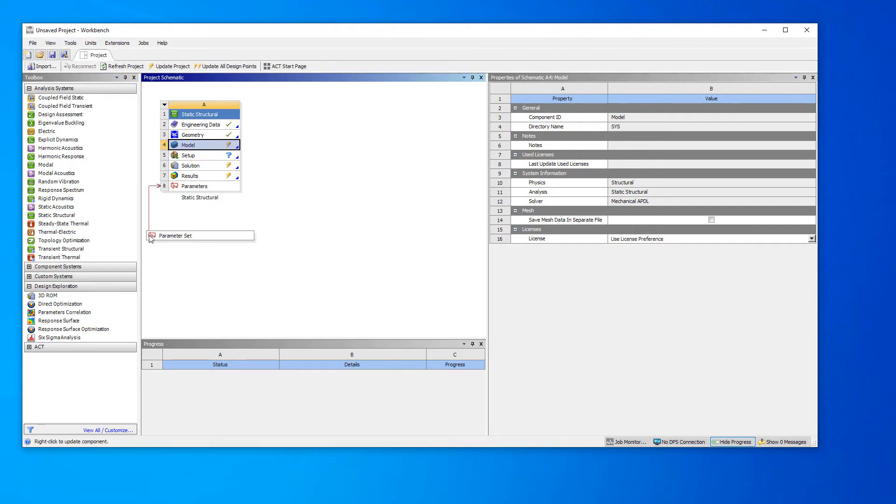
Open the project's Parameter Set and rename input parameter P2 as Depth.
double_click(187, 236)
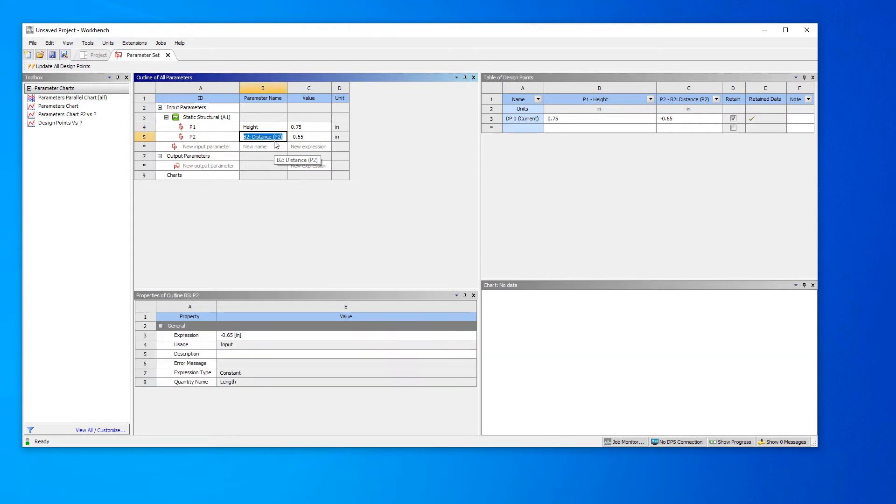
text(Depth)
key(Return)
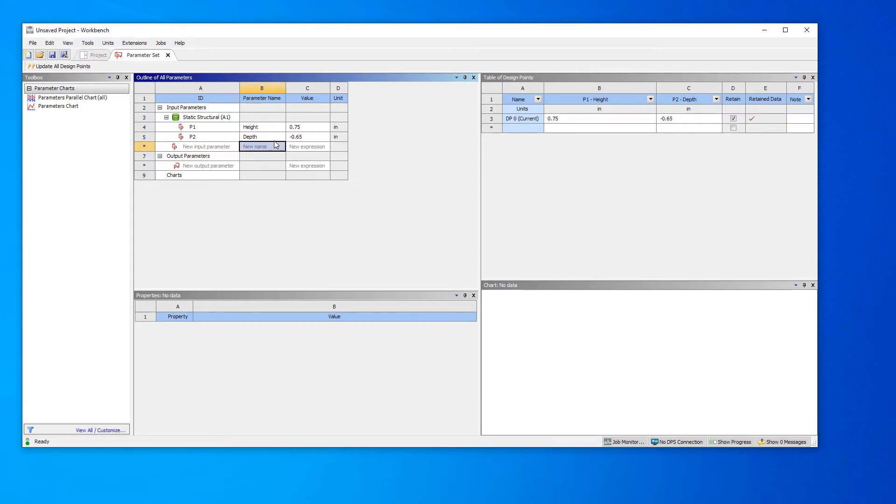
Open the Static Structural system's Setup in Mechanical and apply a Fixed Support to the cylindrical face of the crank arm's large hole.
click(90, 55)
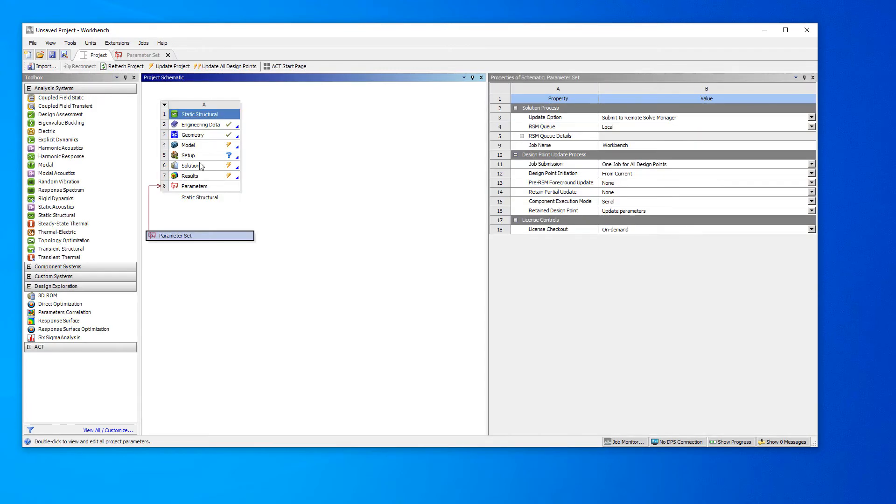
double_click(199, 157)
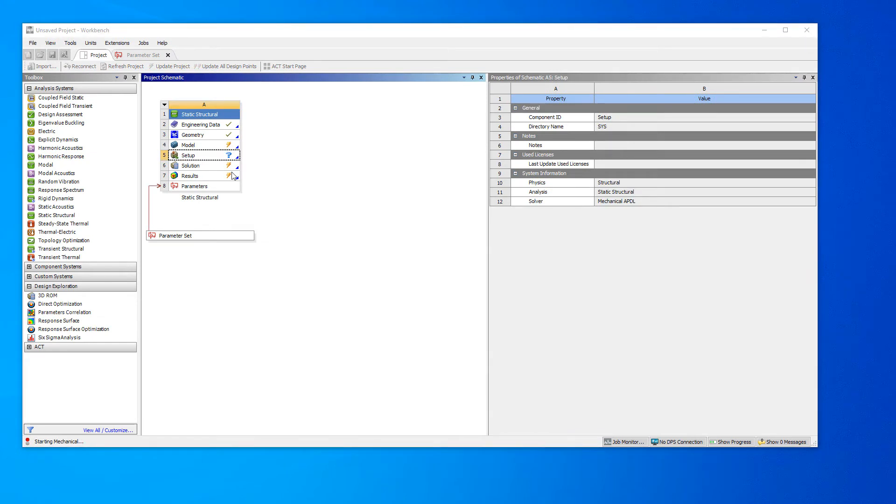
right_click(523, 200)
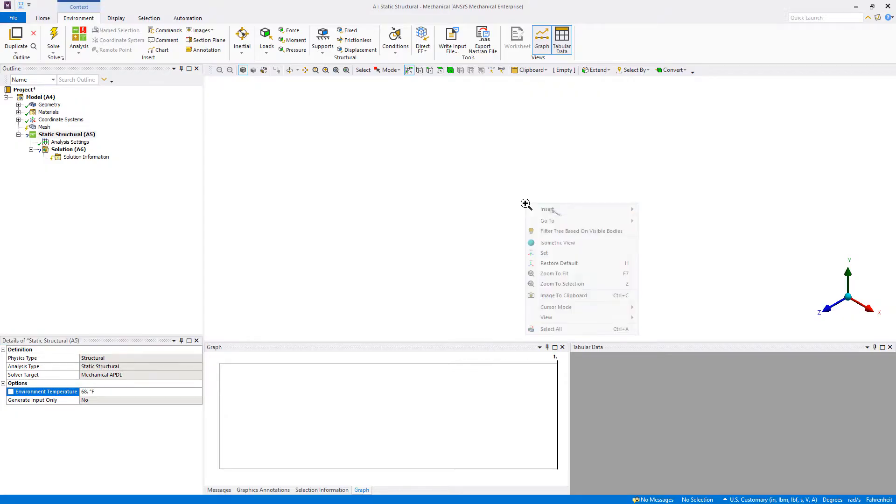
click(553, 277)
middle_drag(582, 227, 435, 208)
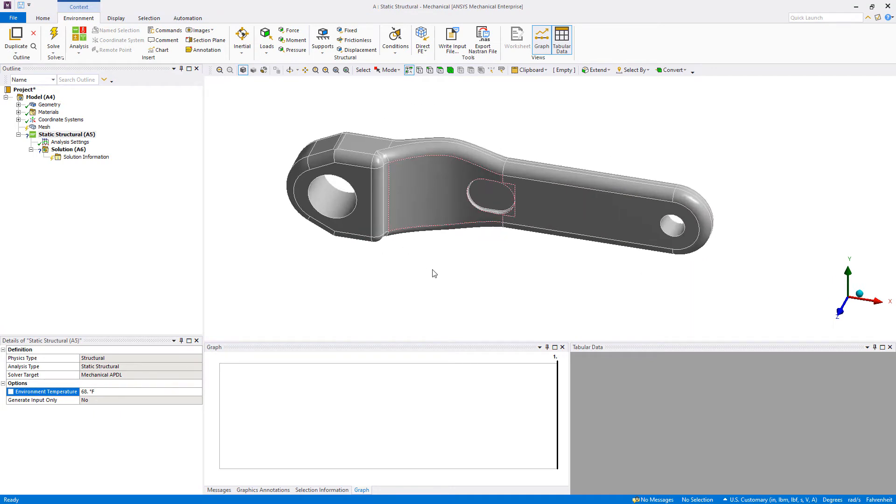
click(325, 201)
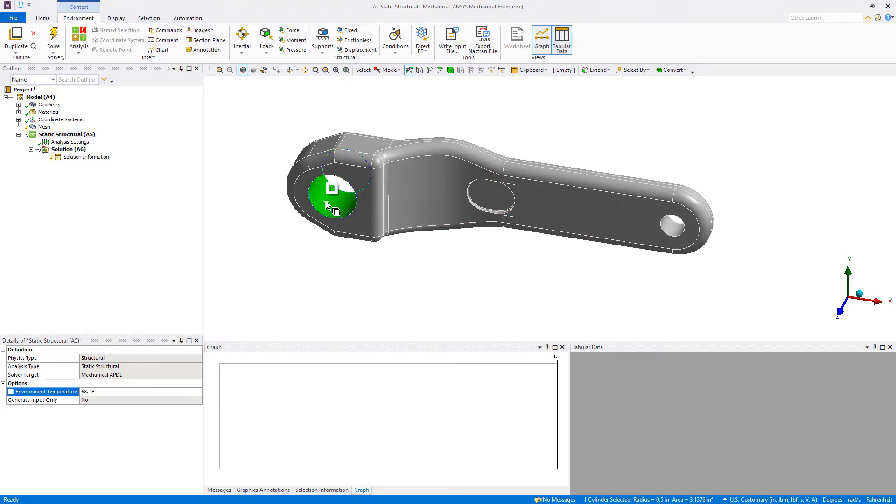
click(351, 31)
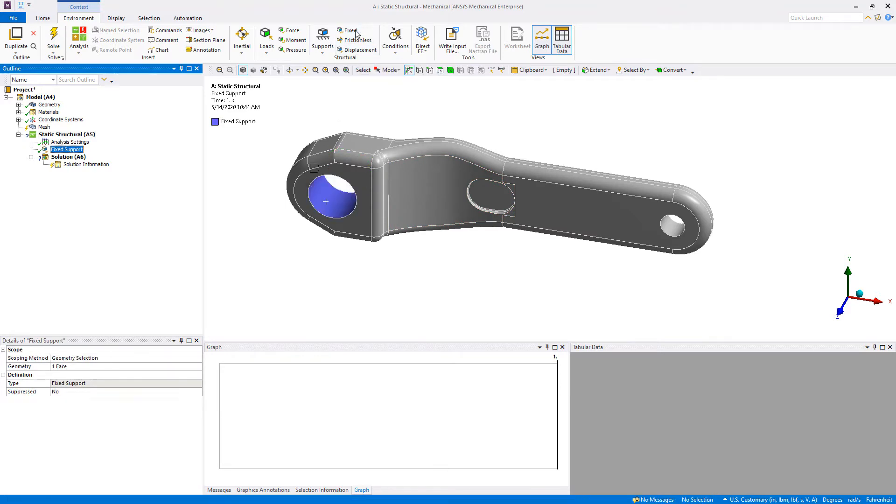
Apply a Force to the small hole's cylindrical face, defined by components, with a Y component of -500 lbf.
click(670, 229)
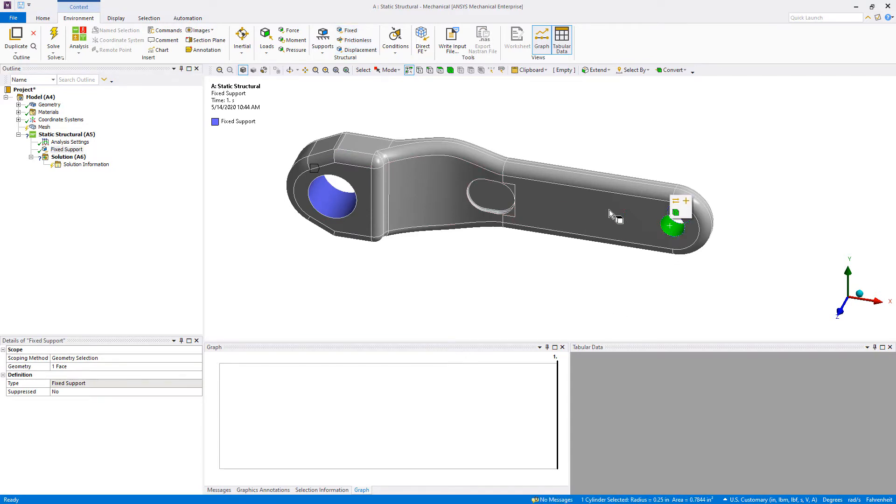
click(290, 32)
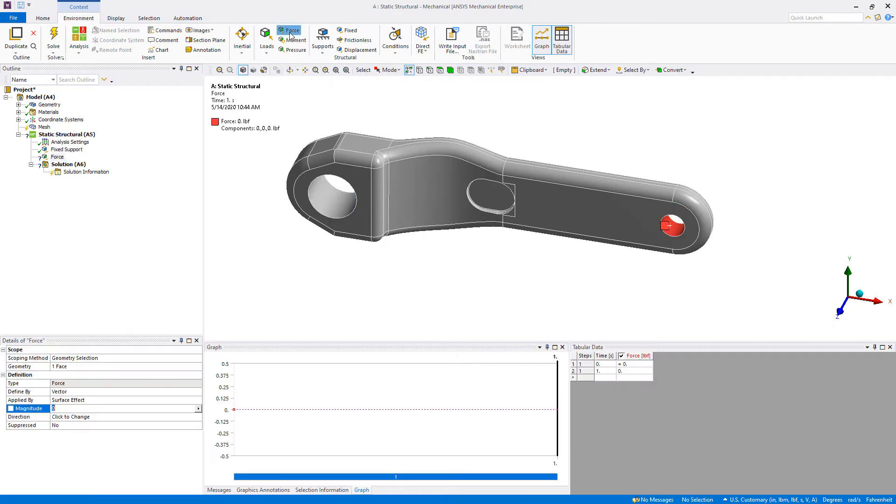
click(67, 394)
click(77, 407)
click(78, 423)
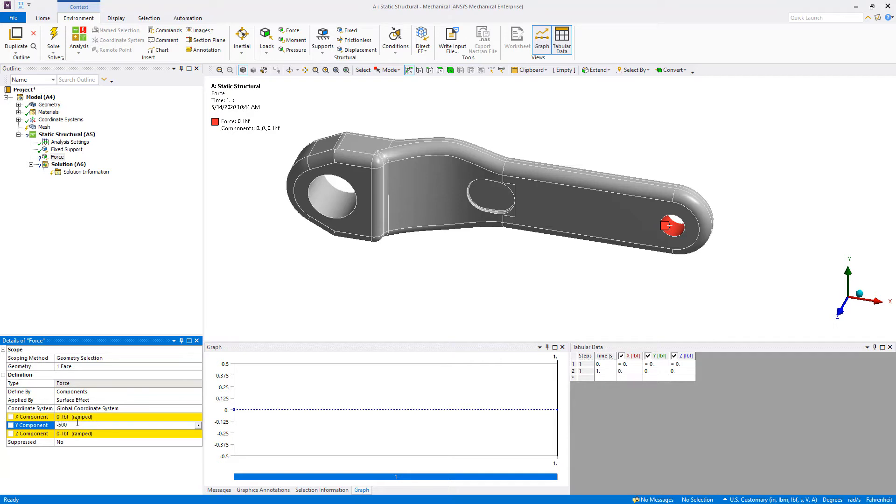
key(Return)
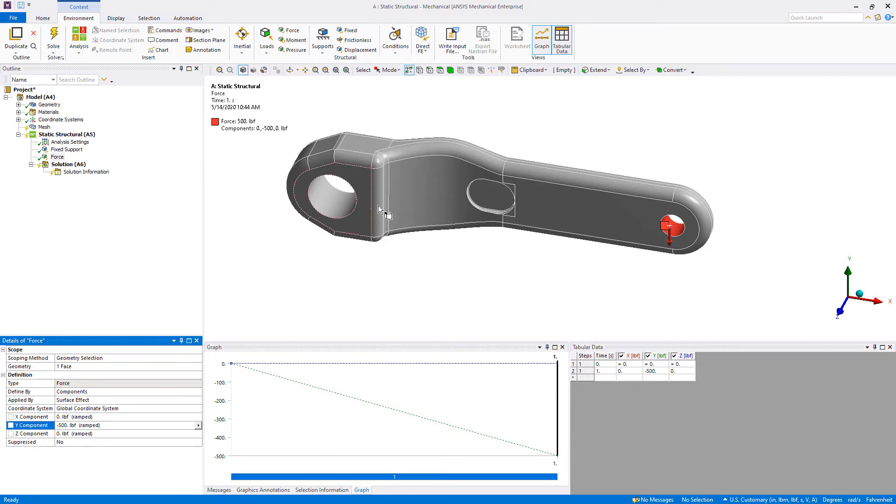
Check the crank arm body's material assignment and open the Materials view.
click(19, 105)
click(70, 112)
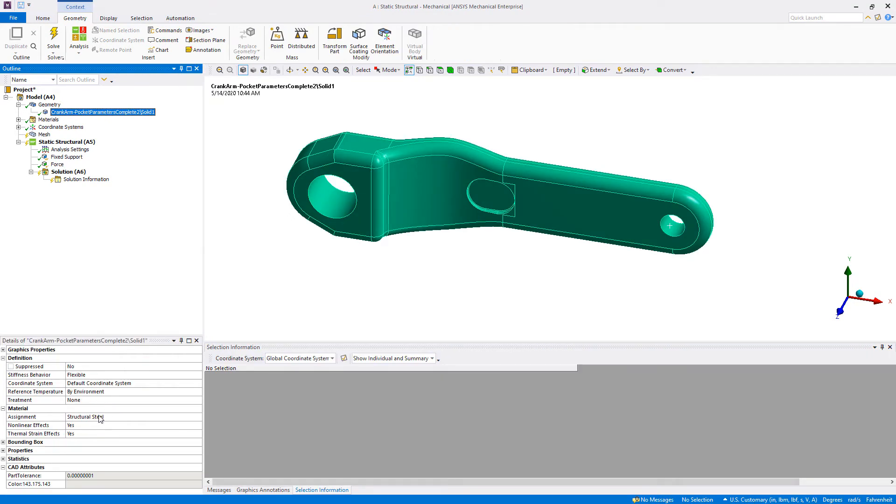
click(49, 105)
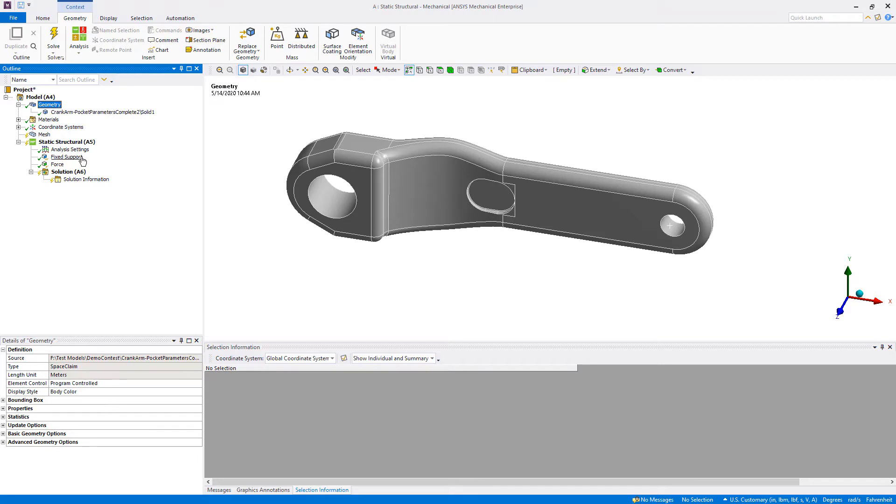
click(52, 122)
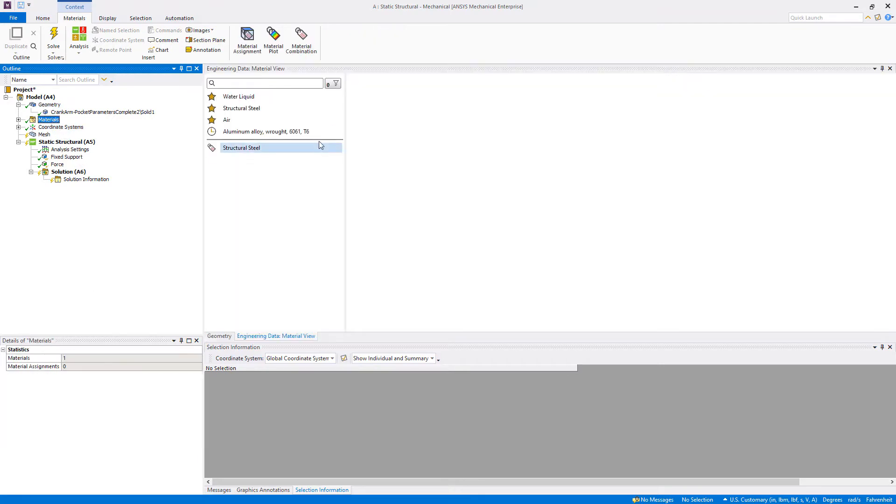
Search the engineering data materials for "alumin" and look through the list.
click(251, 83)
text(alumin)
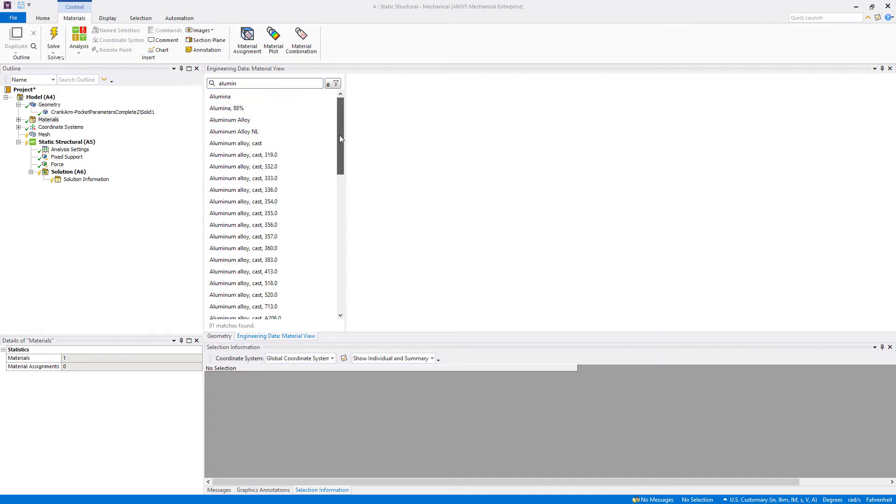
scroll(339, 140, down, 10)
scroll(331, 236, down, 13)
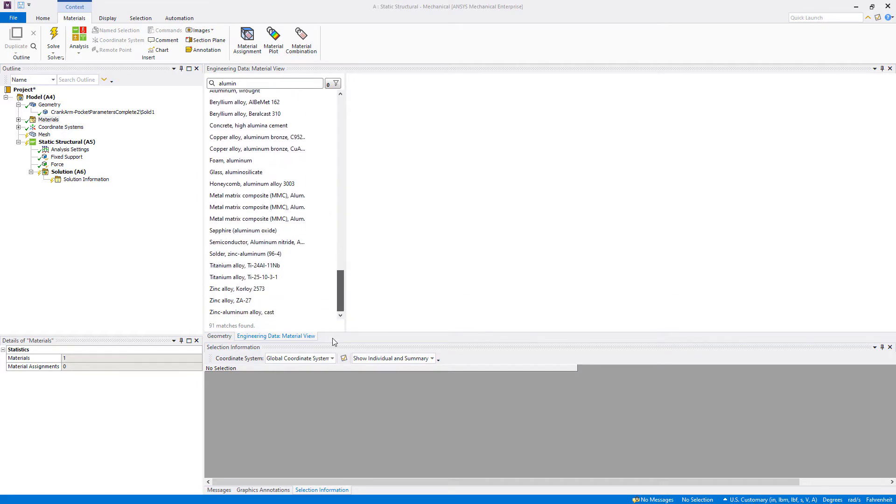
scroll(342, 284, up, 17)
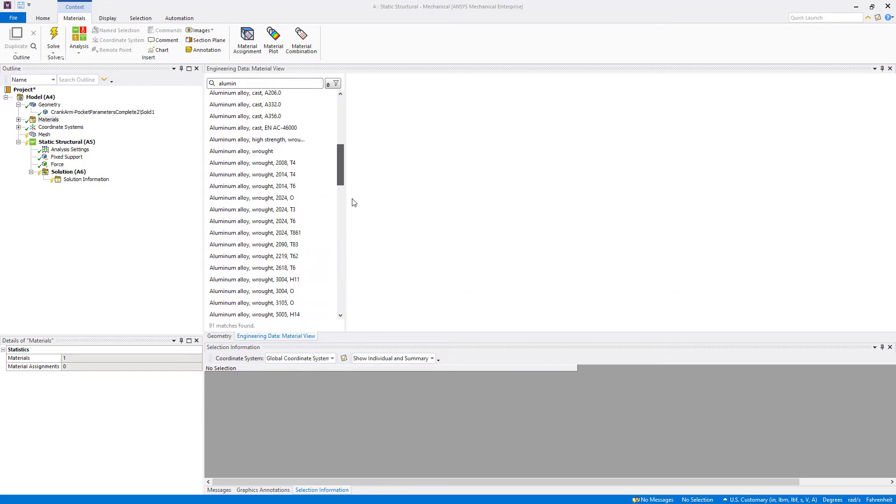
scroll(352, 178, up, 7)
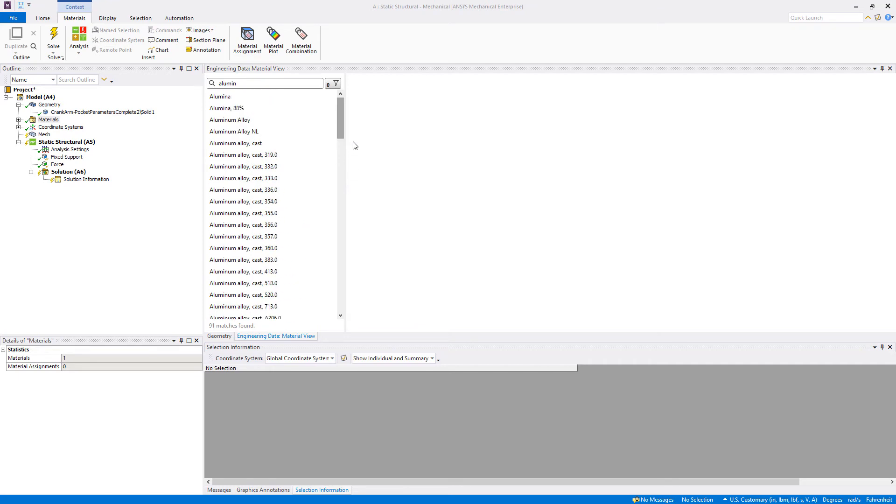
Search the materials for "6061" and add Aluminum alloy, wrought, 6061, T6 to the project.
double_click(266, 85)
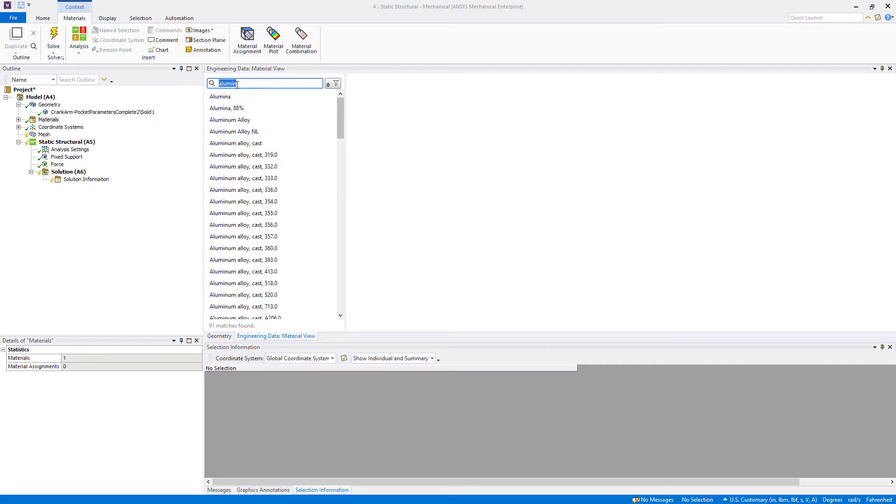
text(6061)
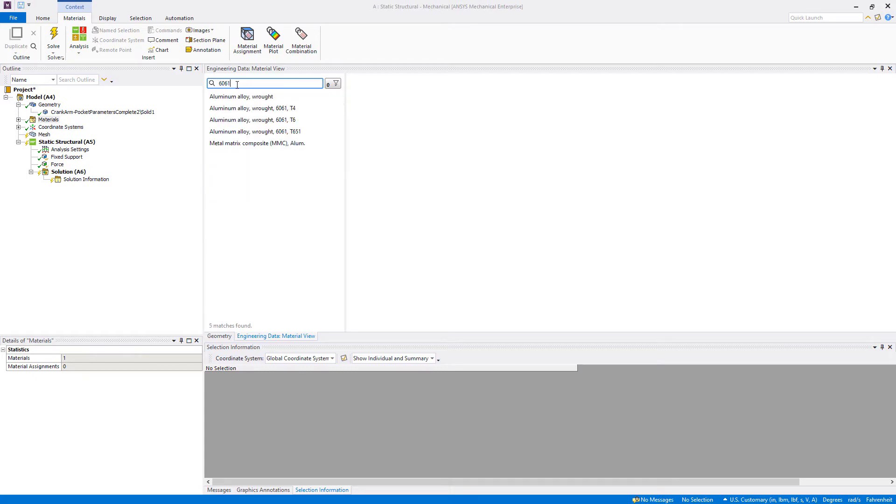
click(266, 121)
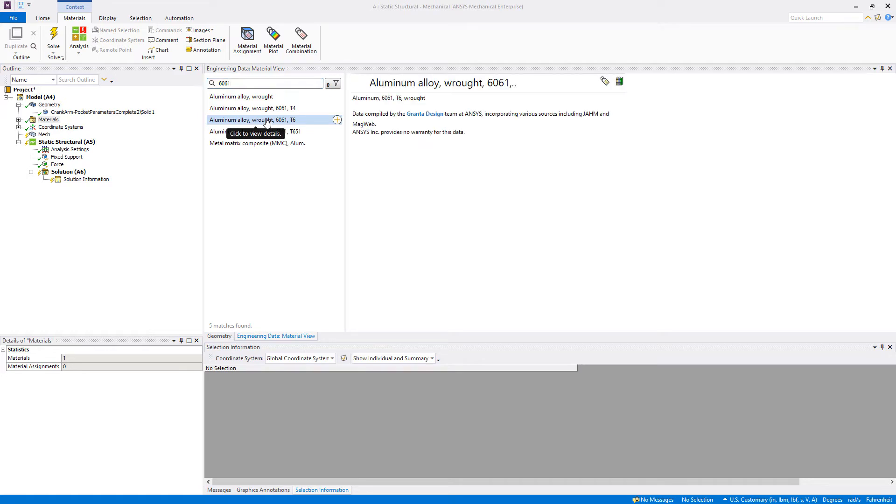
click(336, 121)
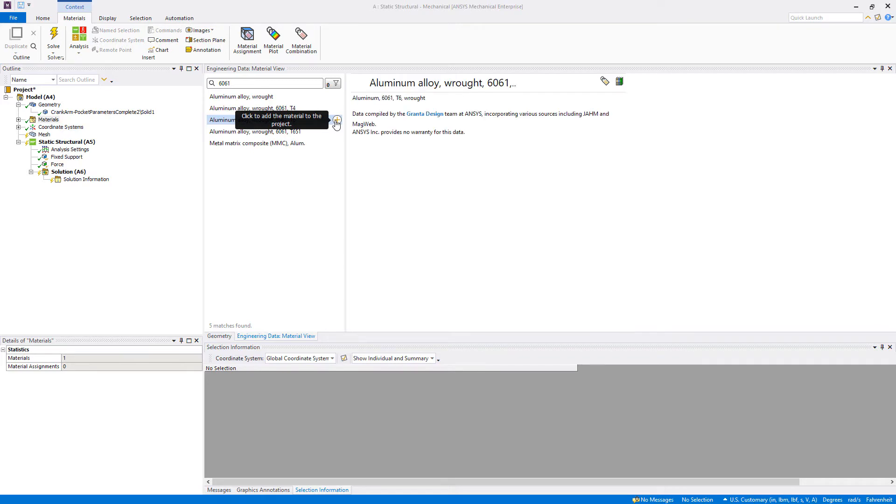
click(19, 120)
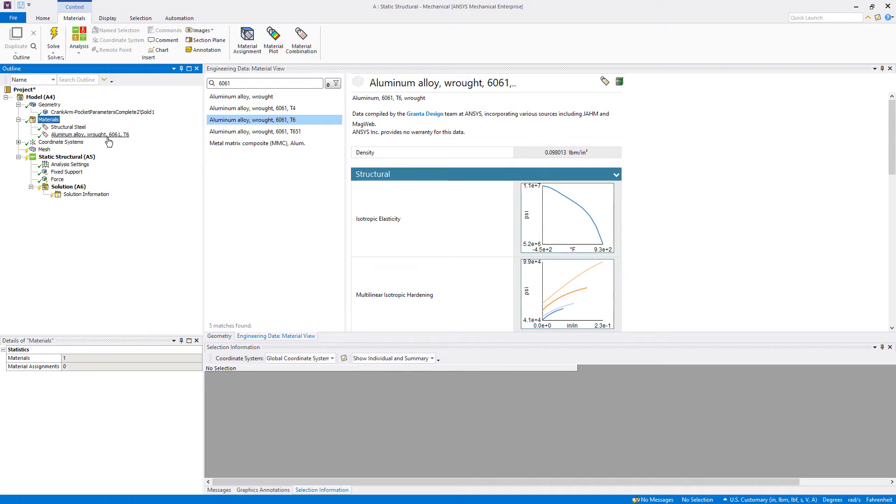
Assign Aluminum alloy, wrought, 6061, T6 to the crank arm body.
click(72, 113)
click(110, 421)
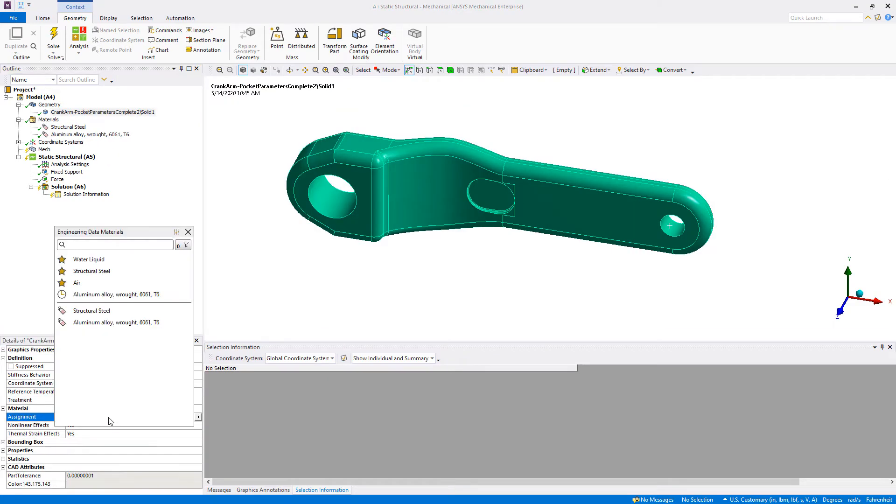
click(114, 322)
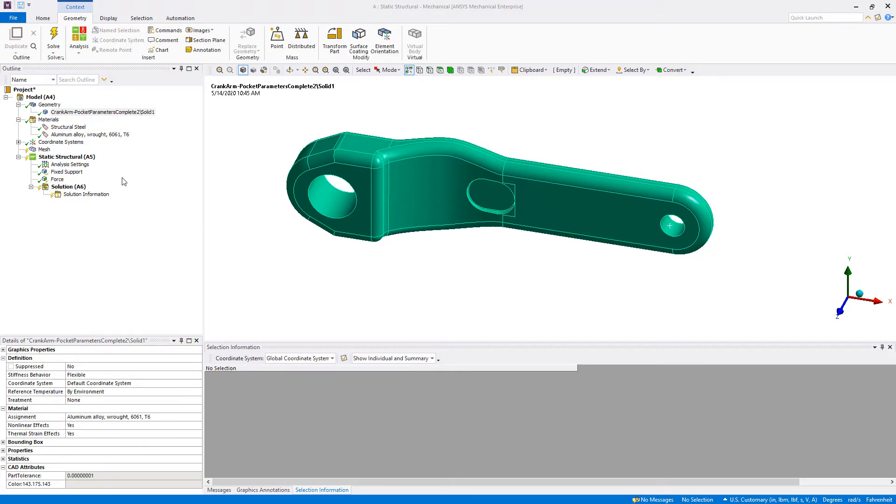
Generate the mesh with default settings and examine it around the pocket.
right_click(47, 151)
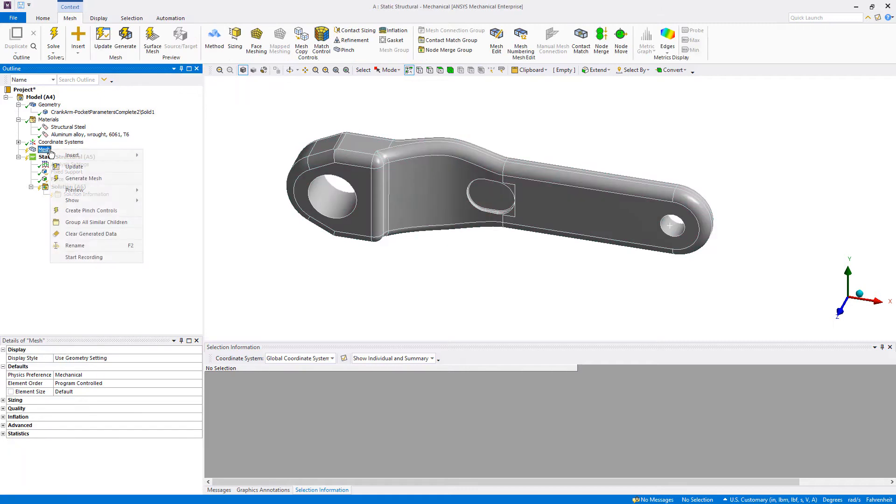
click(83, 179)
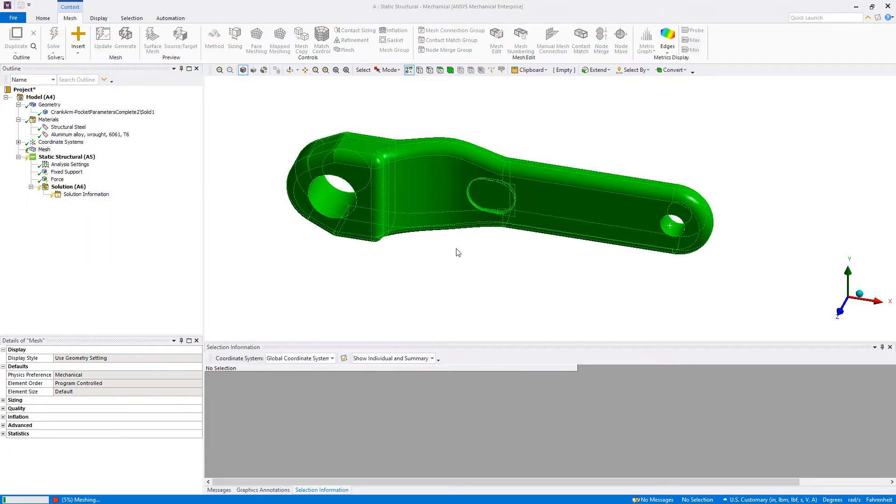
right_drag(449, 167, 557, 238)
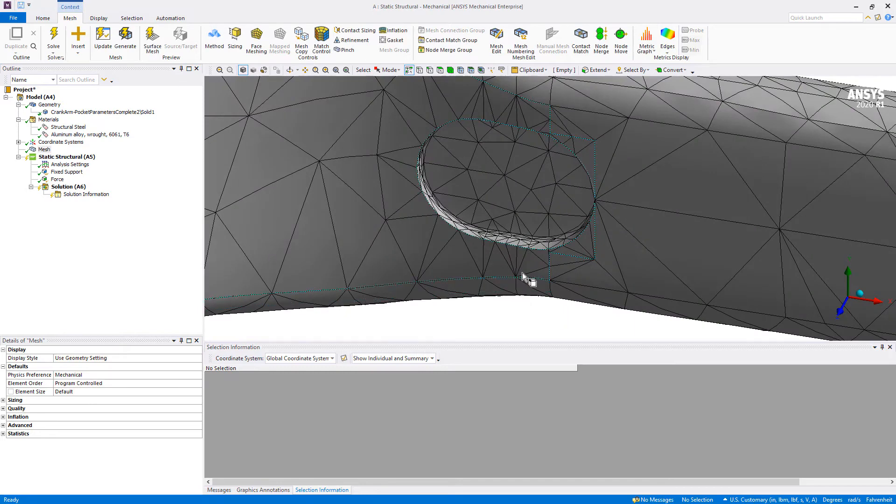
middle_drag(497, 227, 511, 247)
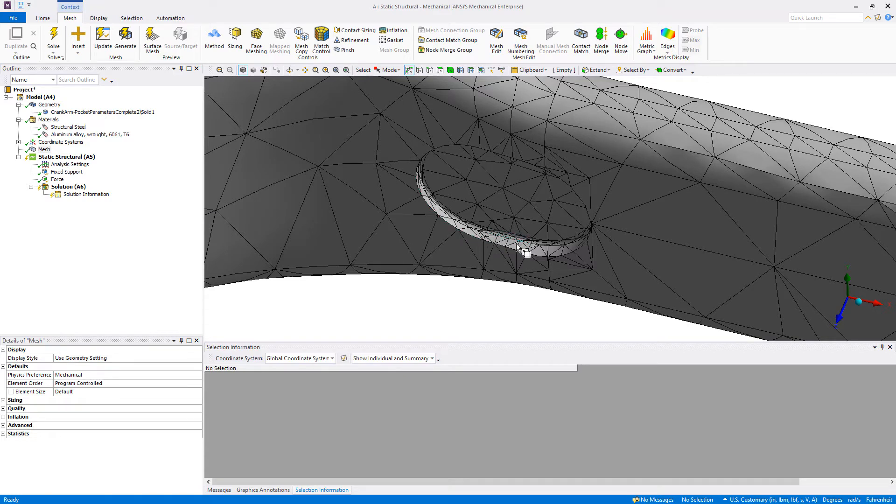
Add a Face Sizing to the pocket's four side wall faces with an element size of 0.02 in.
click(440, 70)
click(479, 233)
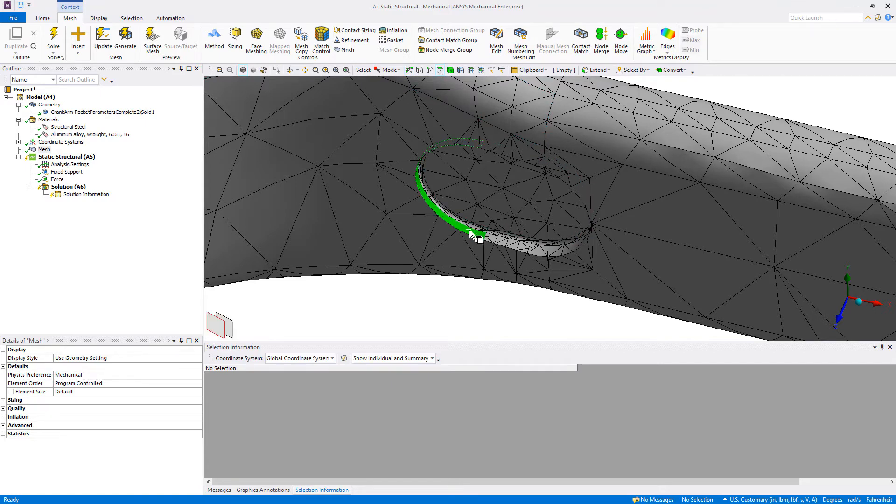
ctrl+click(498, 240)
middle_drag(563, 229, 523, 143)
ctrl+click(556, 251)
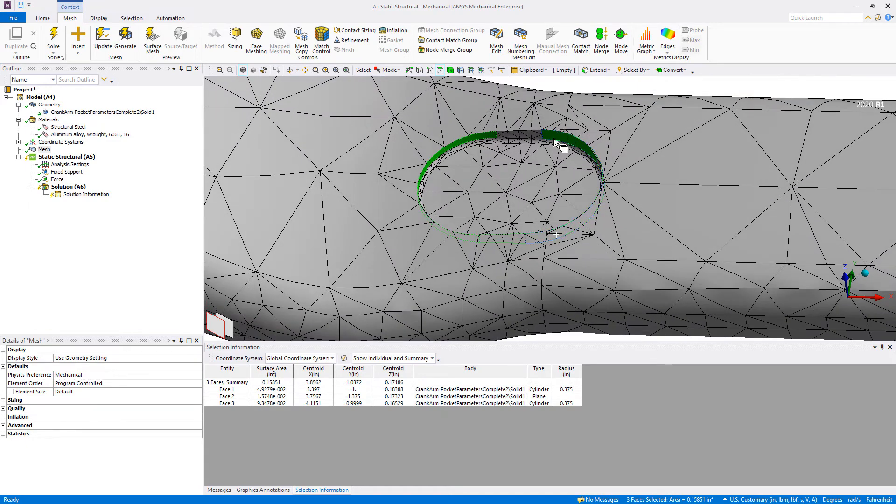
ctrl+click(512, 135)
right_click(512, 134)
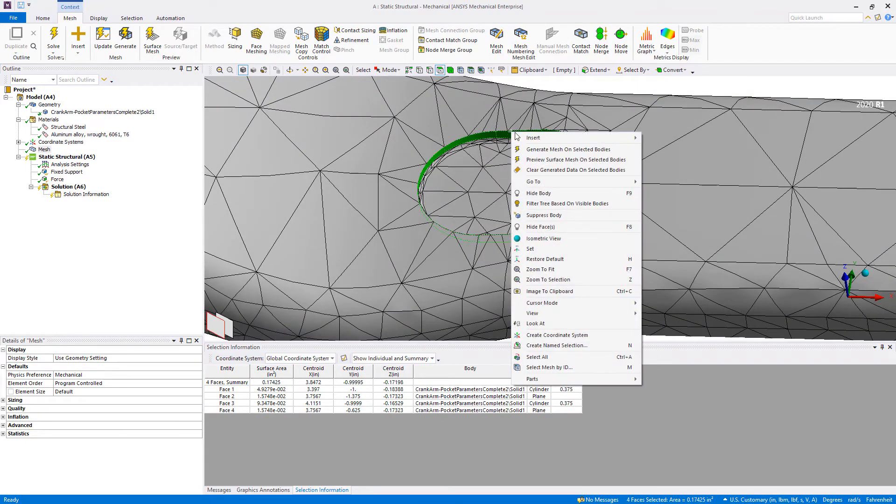
mouse_move(540, 142)
click(661, 139)
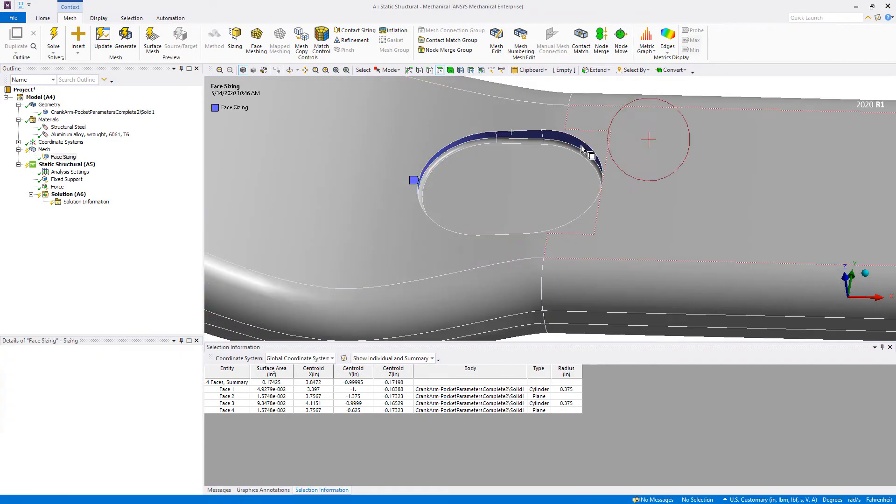
click(92, 399)
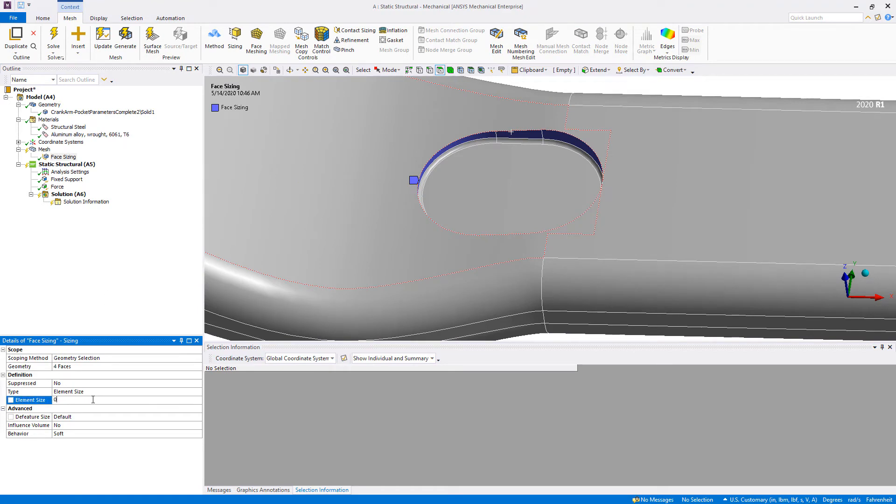
key(Return)
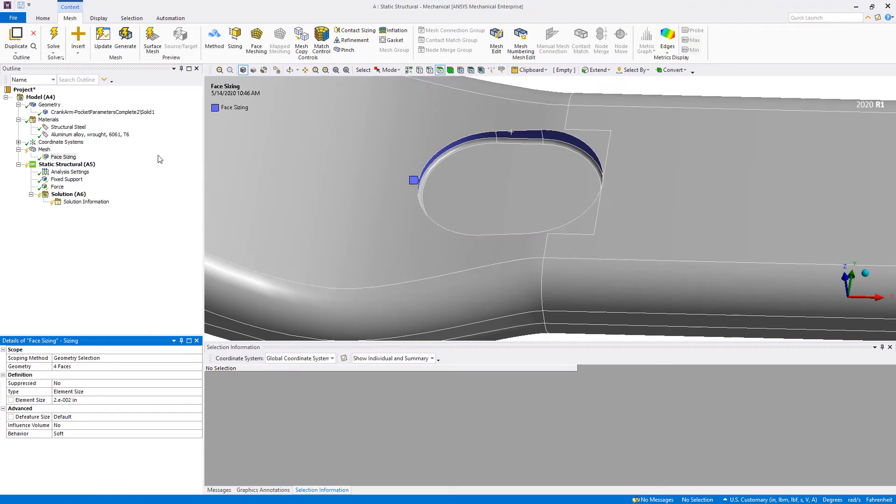
Regenerate the mesh with the face sizing applied and examine the refined elements around the pocket walls.
right_click(43, 150)
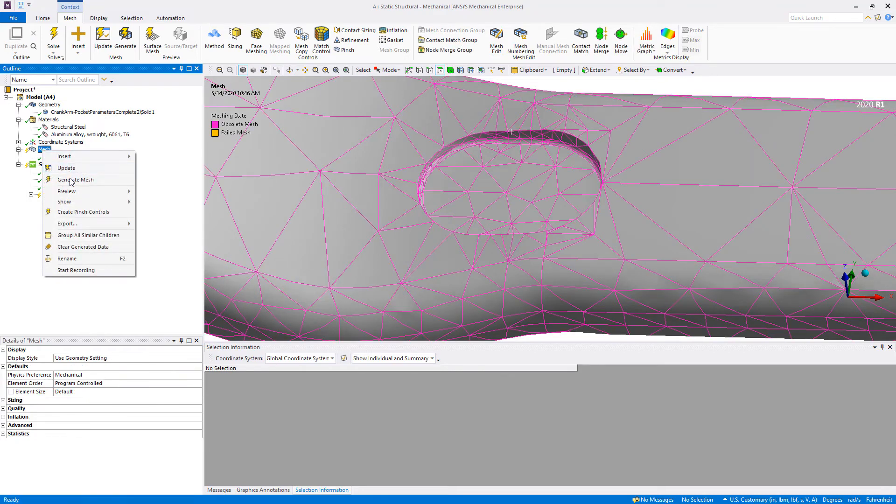
click(71, 181)
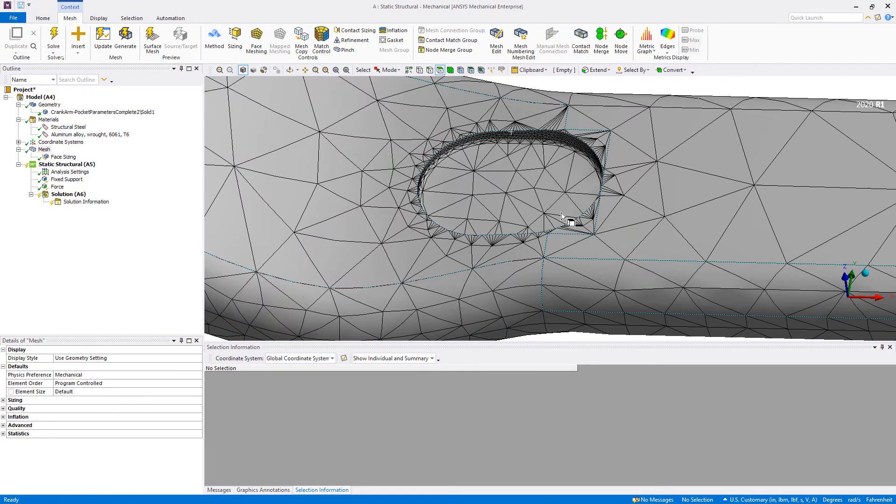
middle_drag(557, 160, 559, 150)
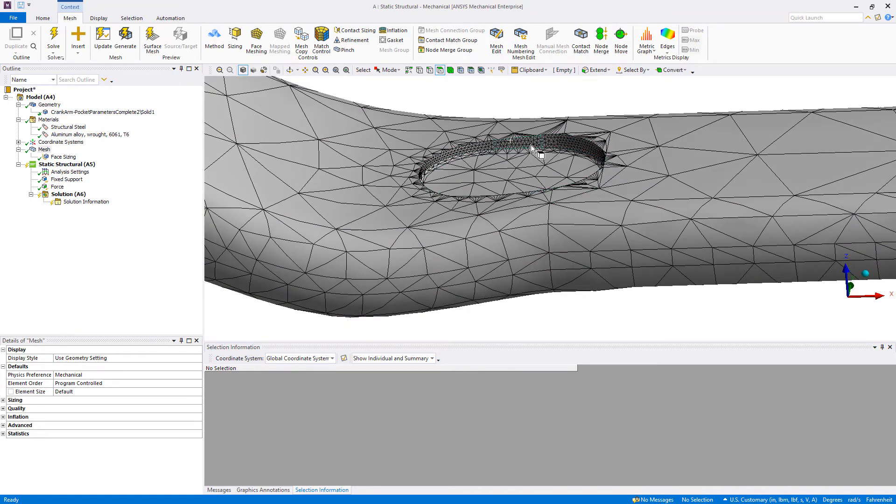
middle_drag(466, 162, 462, 217)
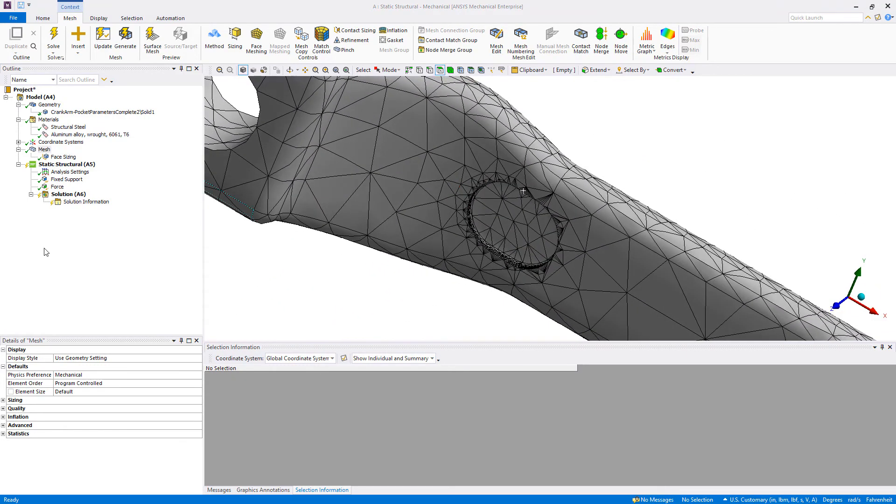
Add Total Deformation and Equivalent (von-Mises) Stress results to the solution.
click(66, 196)
right_click(66, 197)
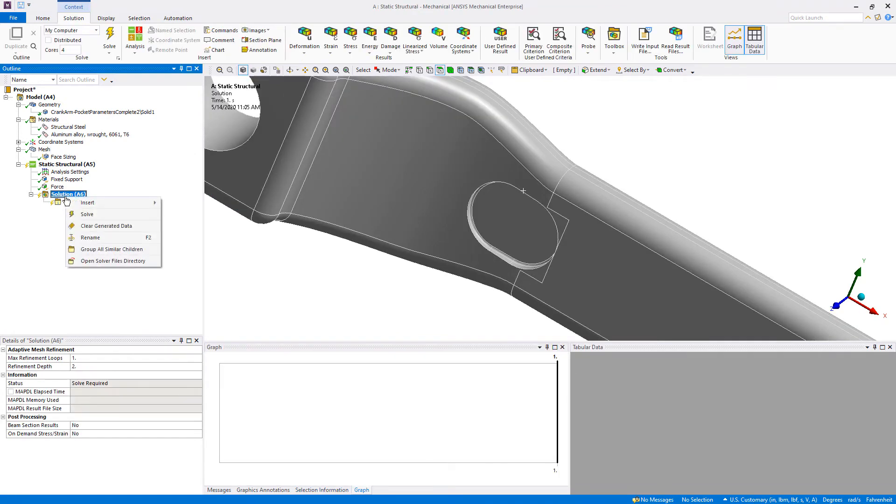
mouse_move(89, 205)
mouse_move(219, 204)
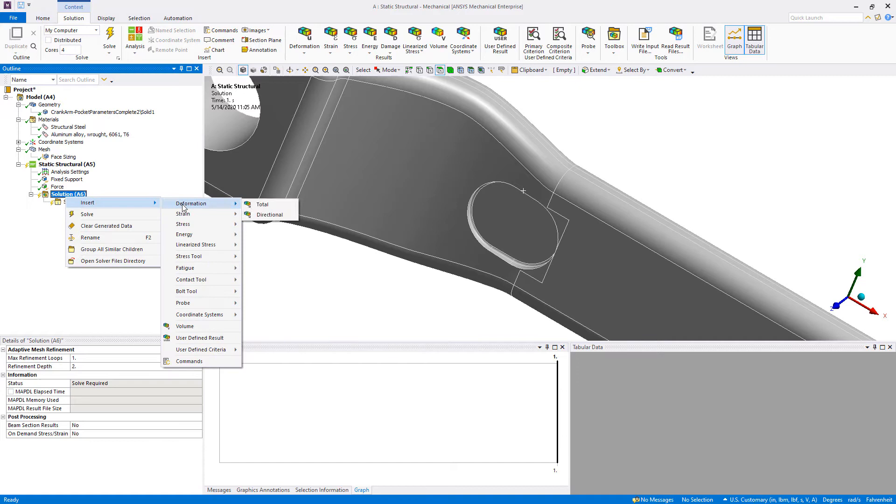
click(262, 207)
right_click(70, 195)
mouse_move(93, 201)
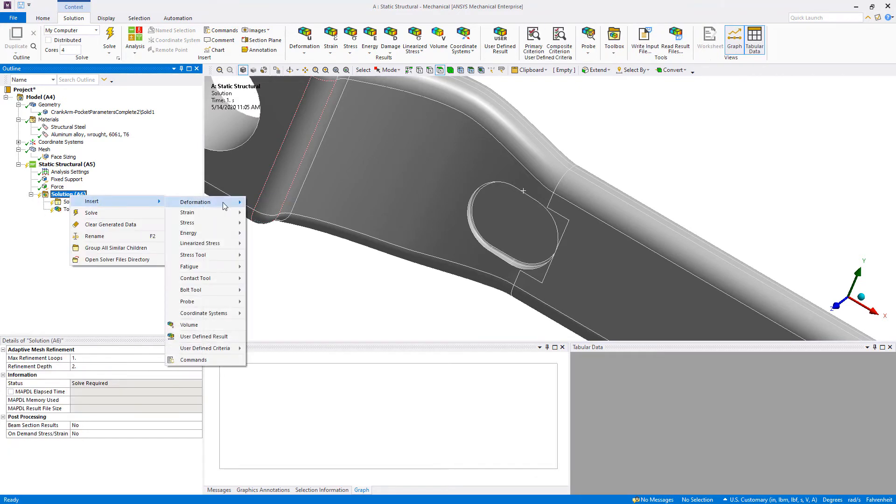
mouse_move(237, 228)
click(292, 224)
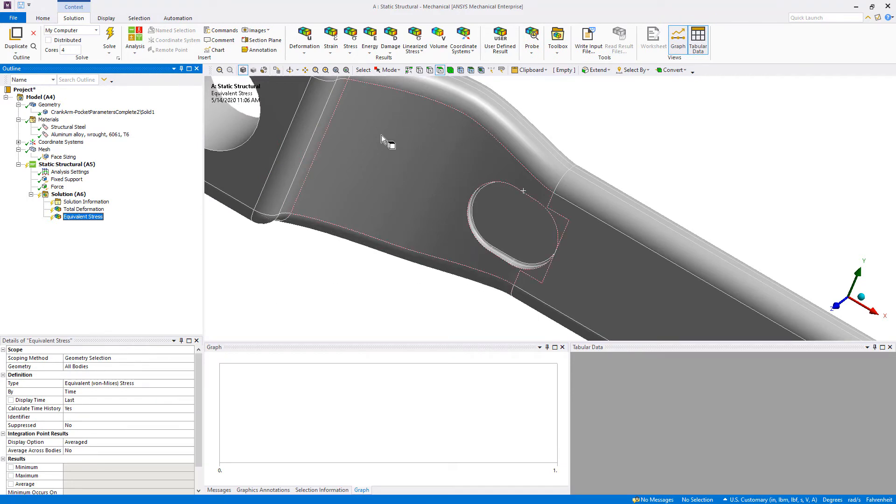
Scope the Equivalent Stress result to the pocket's four side wall faces.
scroll(577, 282, up, 3)
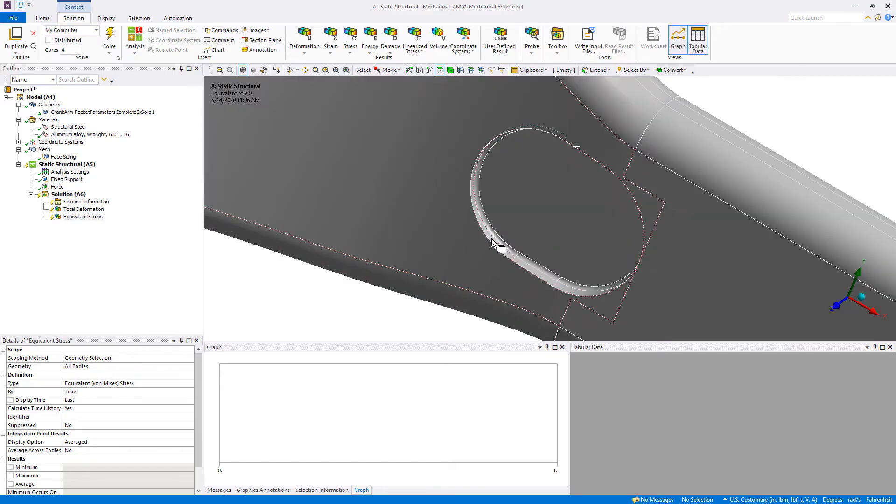
click(492, 243)
ctrl+click(536, 266)
ctrl+click(569, 292)
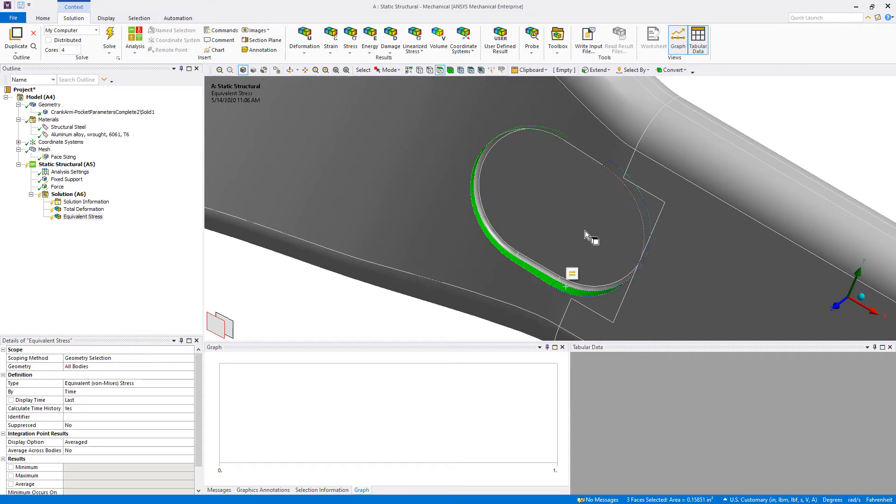
middle_drag(586, 236, 554, 216)
ctrl+click(600, 159)
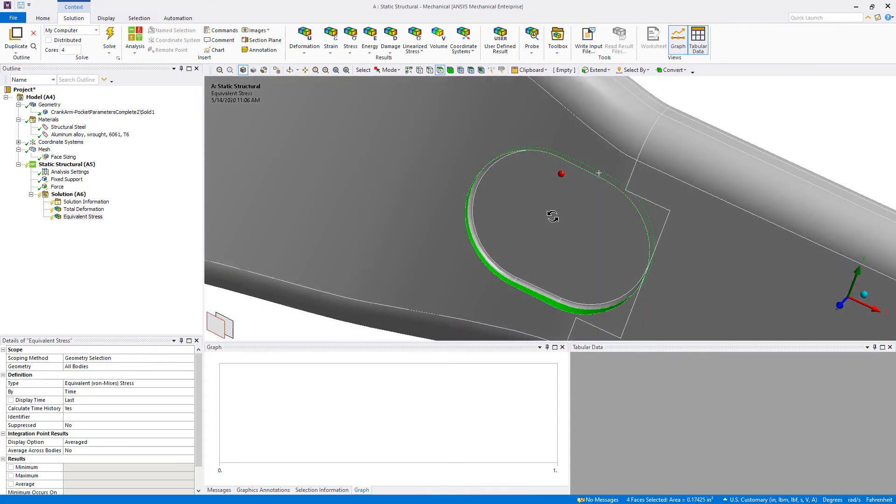
click(80, 366)
click(80, 366)
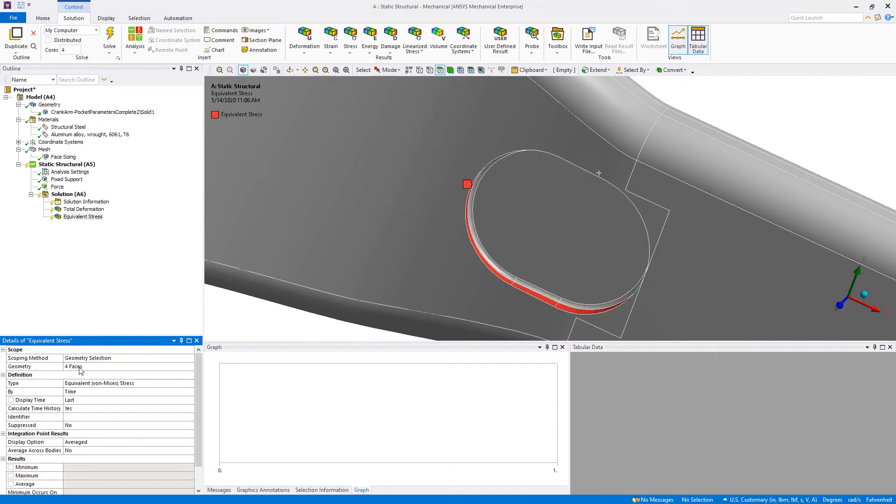
Add a Normal Elastic Strain result to the solution with its orientation set to the Y Axis.
right_click(63, 197)
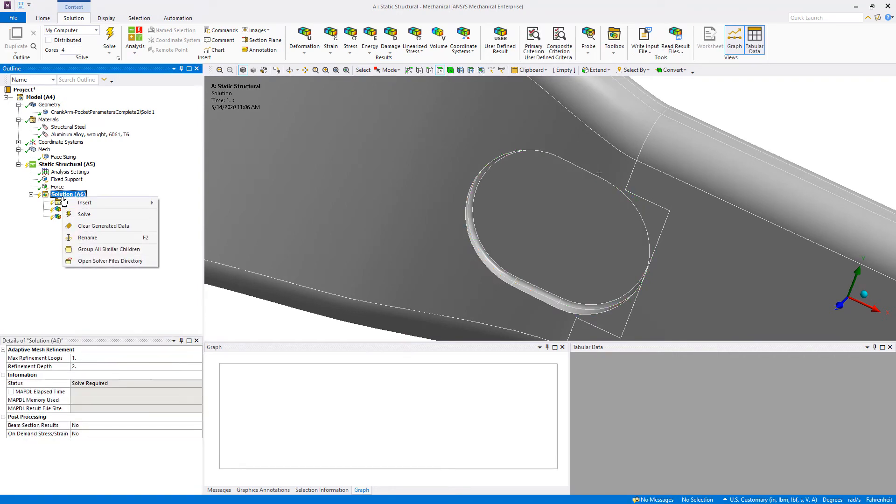
mouse_move(96, 205)
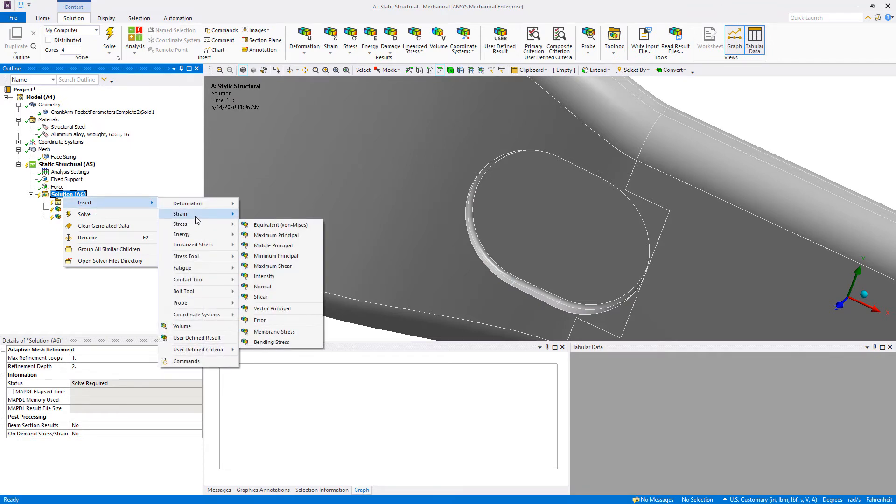
mouse_move(196, 220)
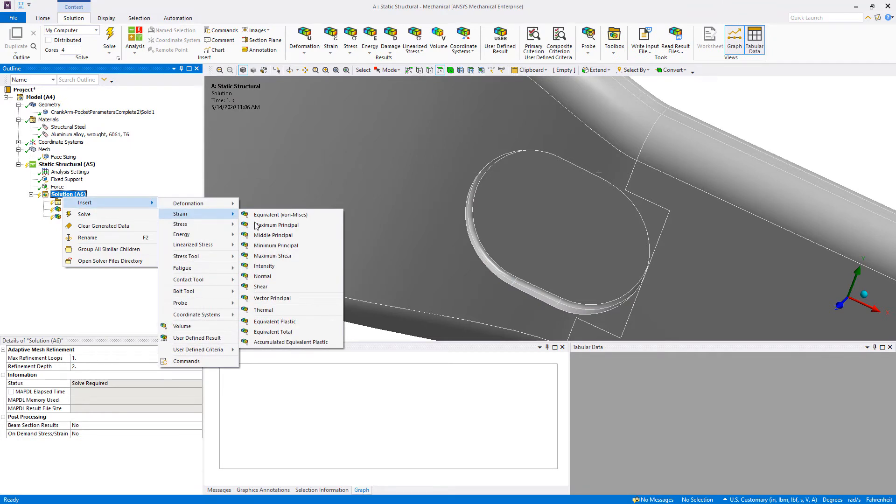
click(309, 277)
double_click(93, 394)
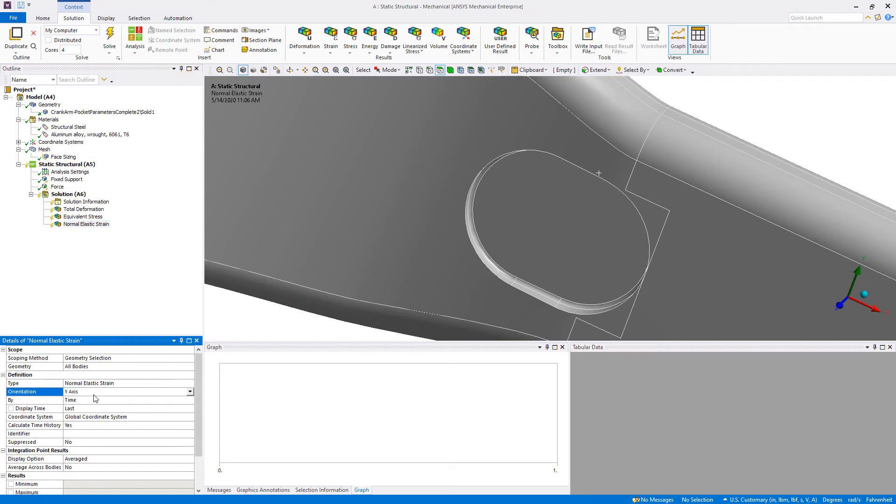
Scope the Normal Elastic Strain result to the pocket's four side wall faces.
ctrl+click(531, 292)
ctrl+click(572, 310)
middle_drag(573, 311, 610, 200)
ctrl+click(590, 171)
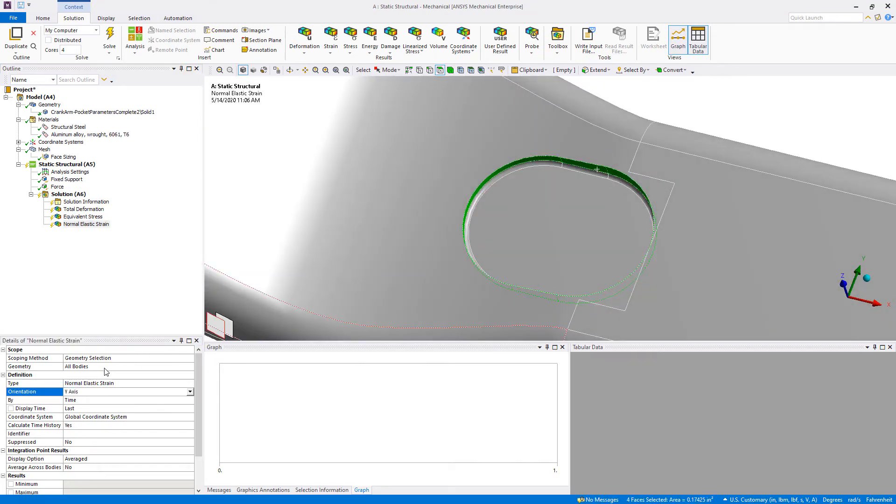
click(80, 368)
click(82, 367)
Solve the analysis, then examine and animate the Total Deformation result on the whole crank arm.
middle_drag(516, 181, 497, 193)
scroll(519, 187, down, 5)
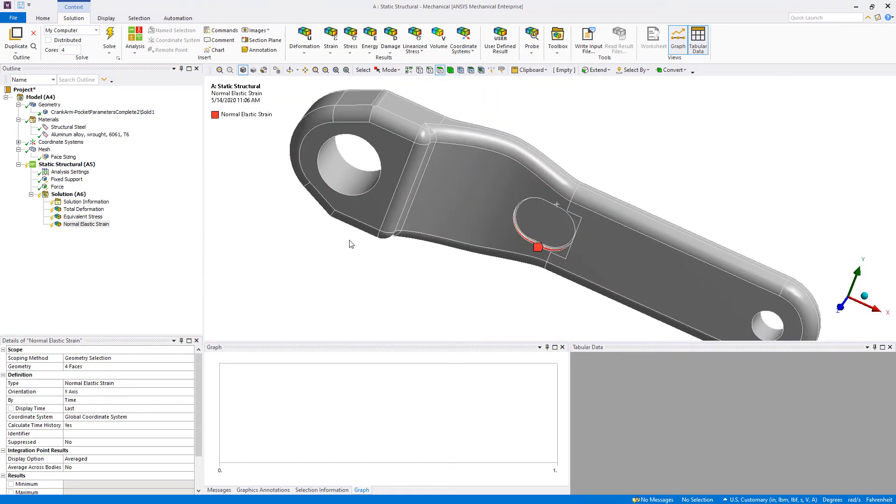
click(83, 209)
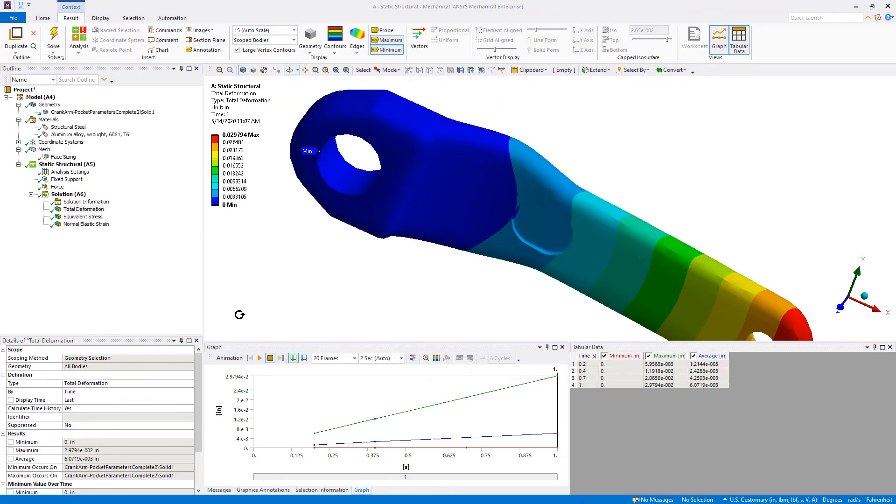
scroll(476, 239, down, 4)
middle_drag(536, 243, 466, 228)
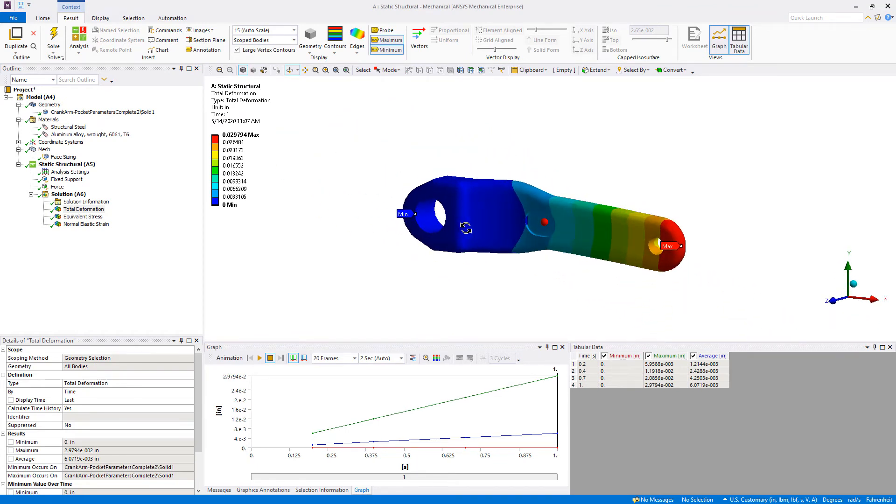
click(261, 358)
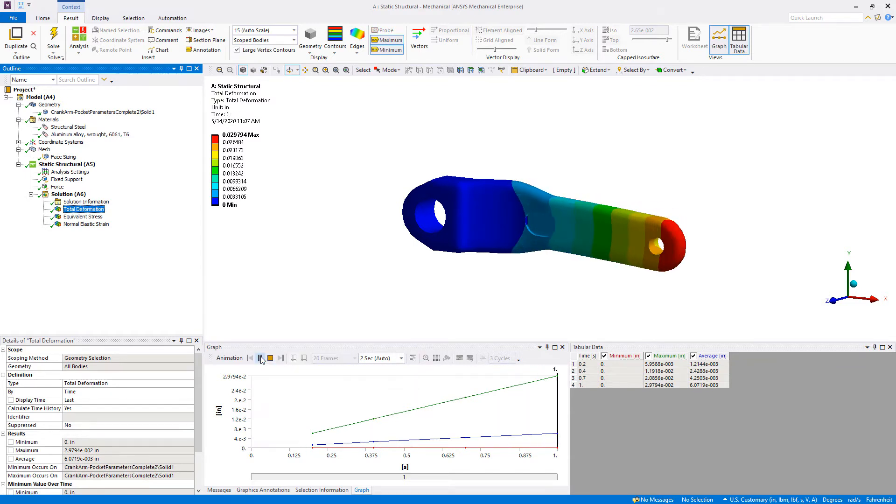
click(261, 358)
Examine the Equivalent Stress and Normal Elastic Strain results on the pocket's side walls.
click(83, 217)
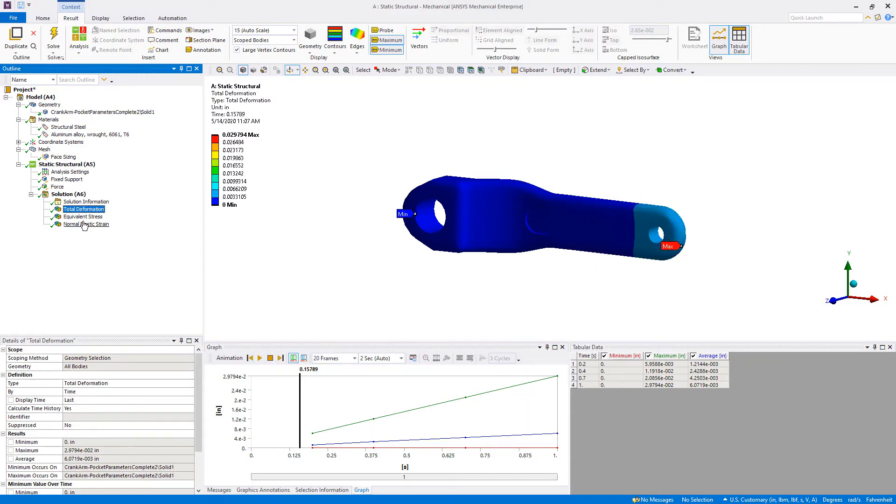
drag(493, 252, 492, 265)
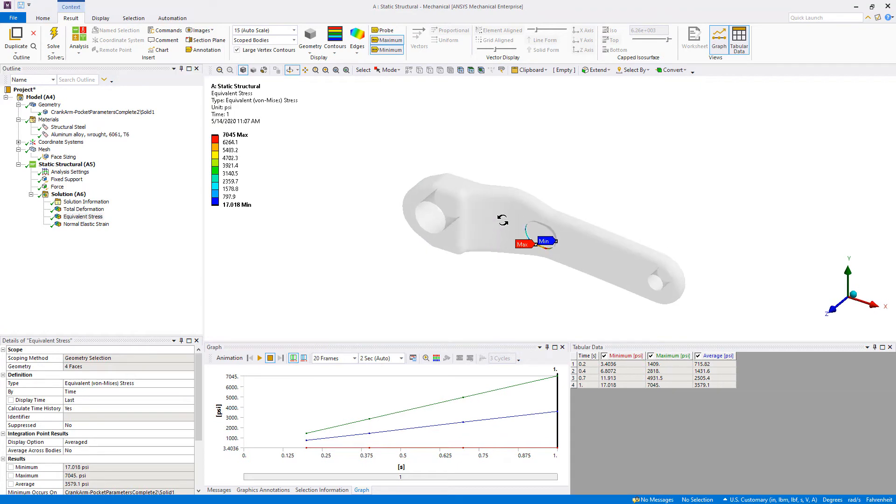
right_drag(515, 210, 584, 274)
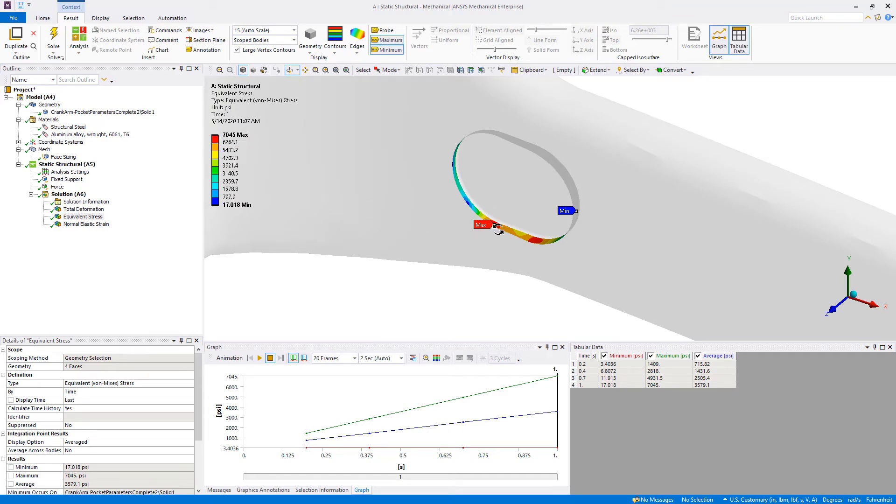
click(71, 225)
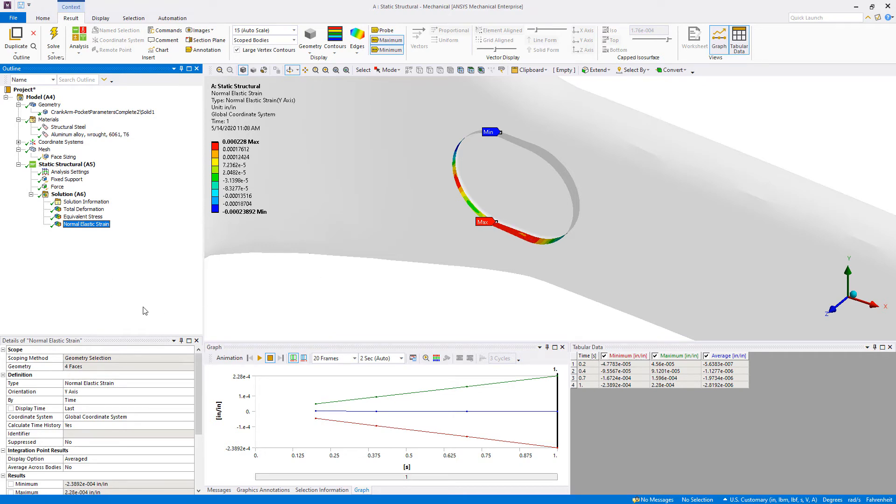
Mark the Maximum results of Equivalent Stress and Normal Elastic Strain as output parameters.
click(79, 217)
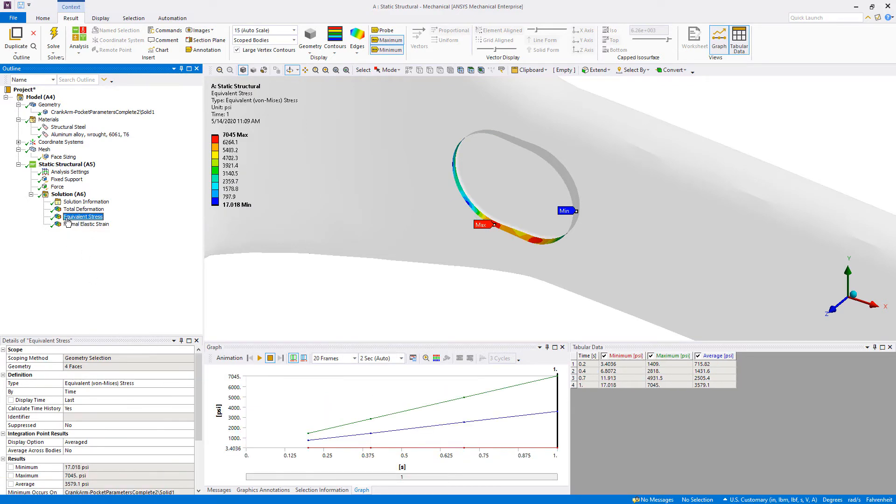
drag(196, 378, 195, 428)
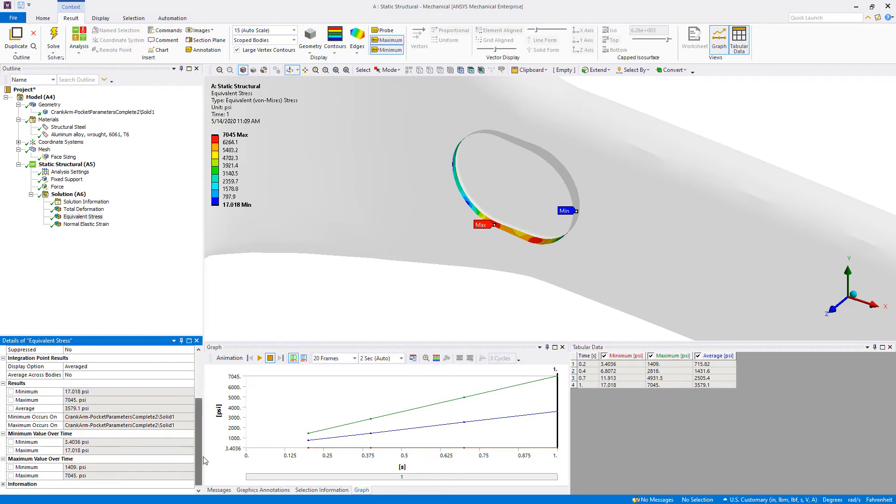
click(10, 400)
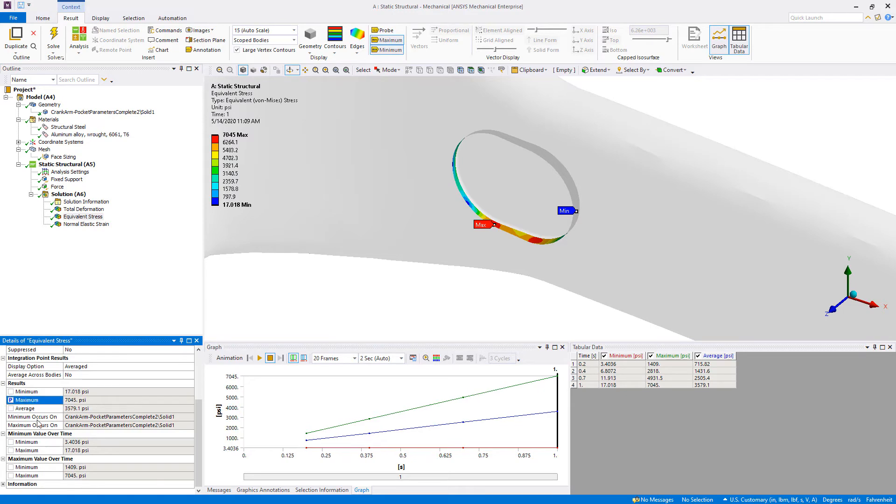
click(86, 225)
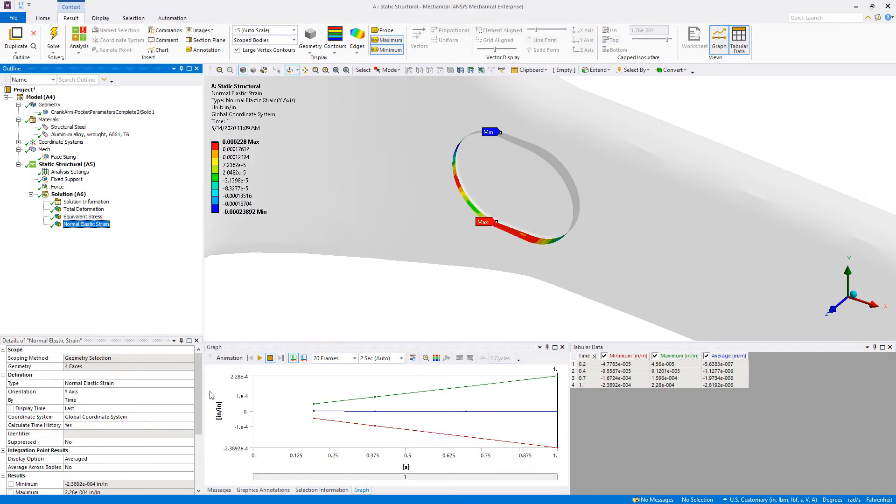
drag(200, 387, 198, 415)
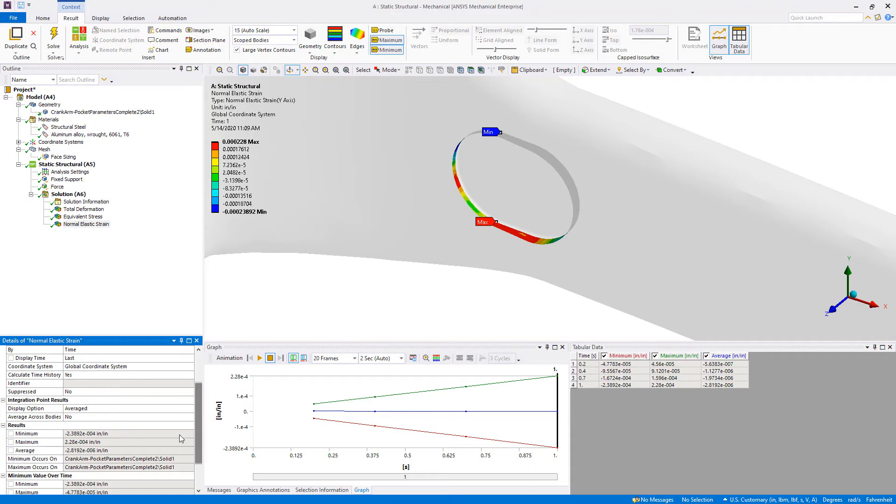
click(10, 443)
click(151, 263)
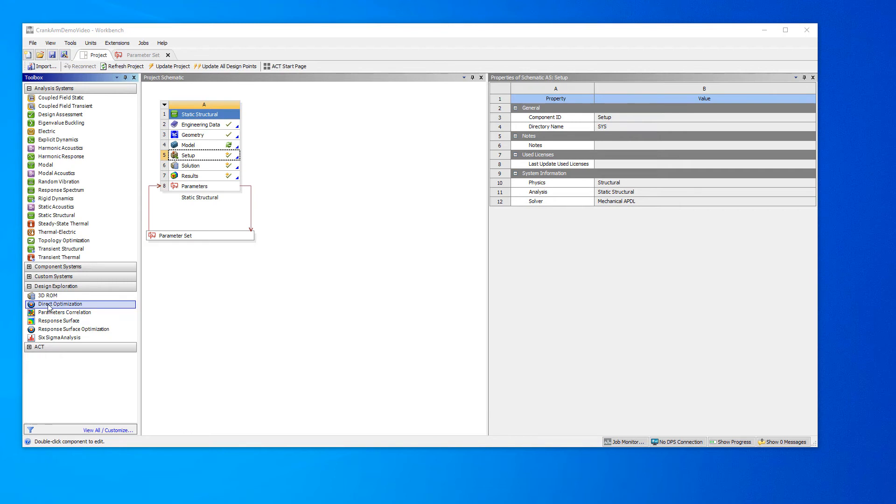
In Workbench, add a Direct Optimization system connected to the Parameter Set and select its Optimization cell.
drag(48, 306, 193, 255)
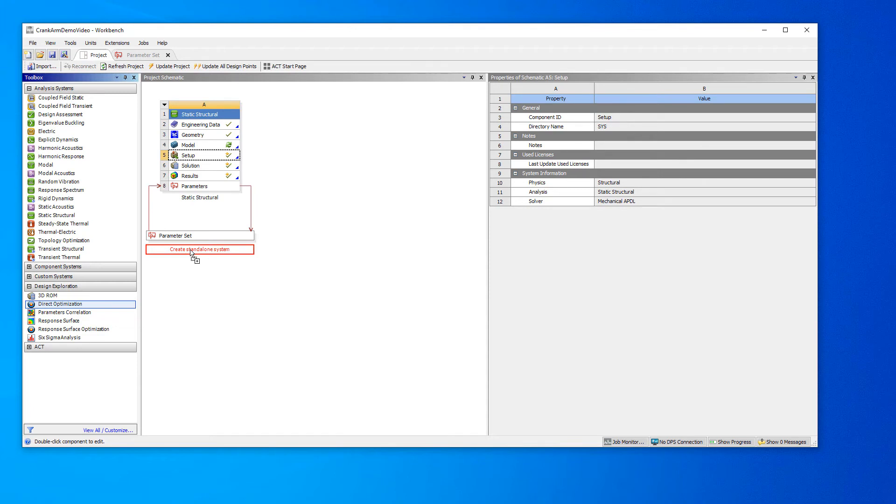
drag(191, 254, 192, 255)
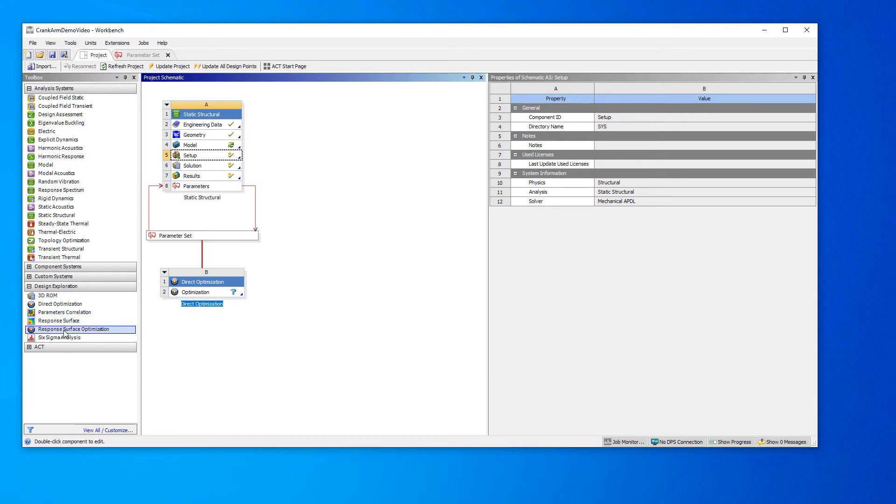
click(104, 331)
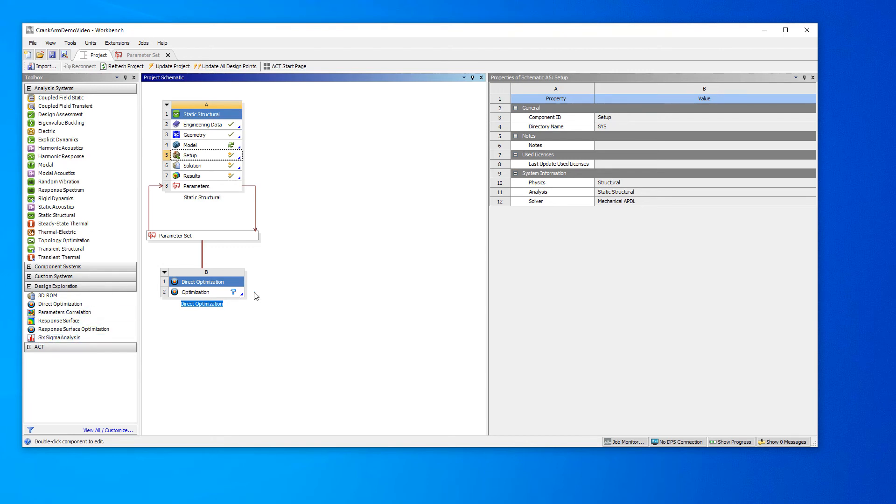
click(210, 292)
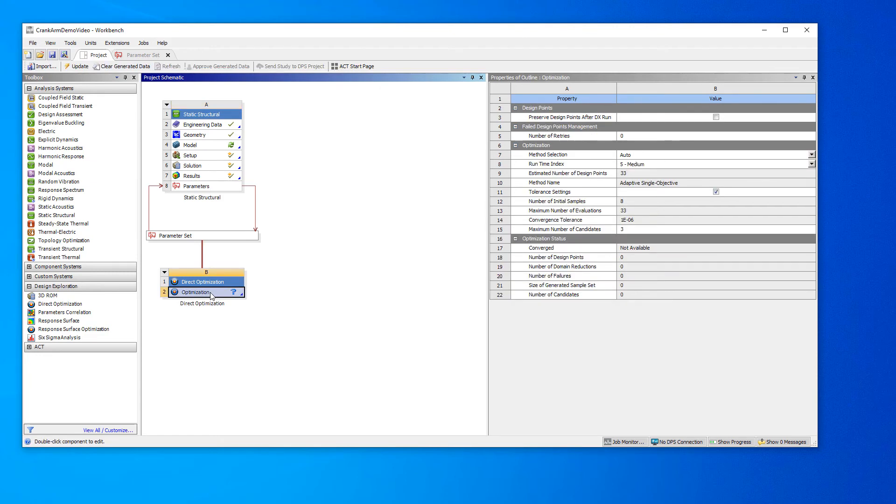
Open the Optimization cell and constrain P3 - Equivalent Stress Maximum to Values <= Upper Bound with an upper bound of 7000 psi.
double_click(209, 293)
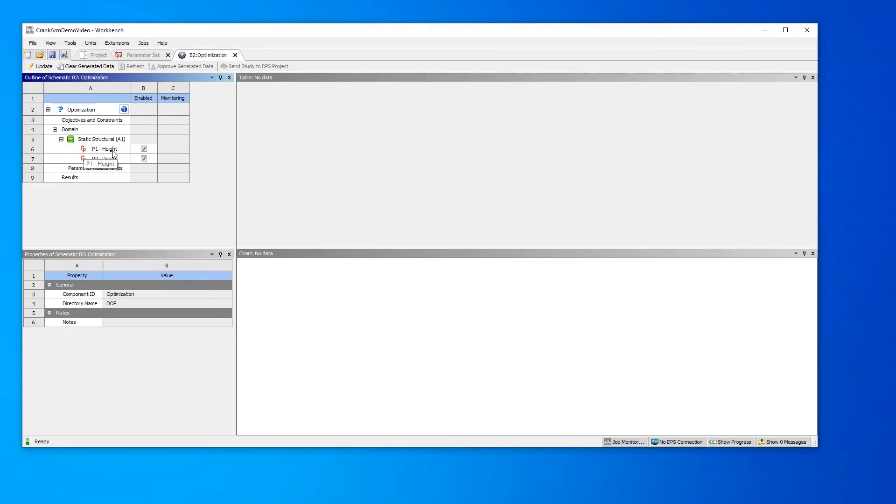
click(77, 122)
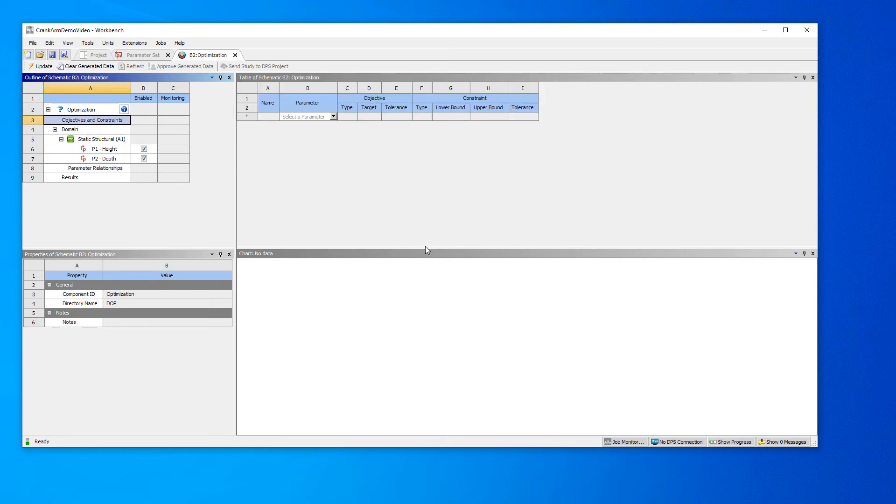
click(333, 117)
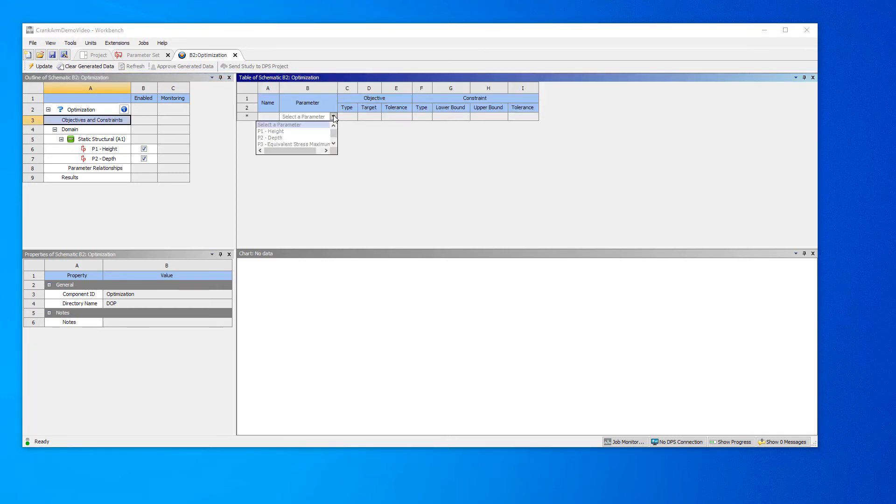
click(323, 145)
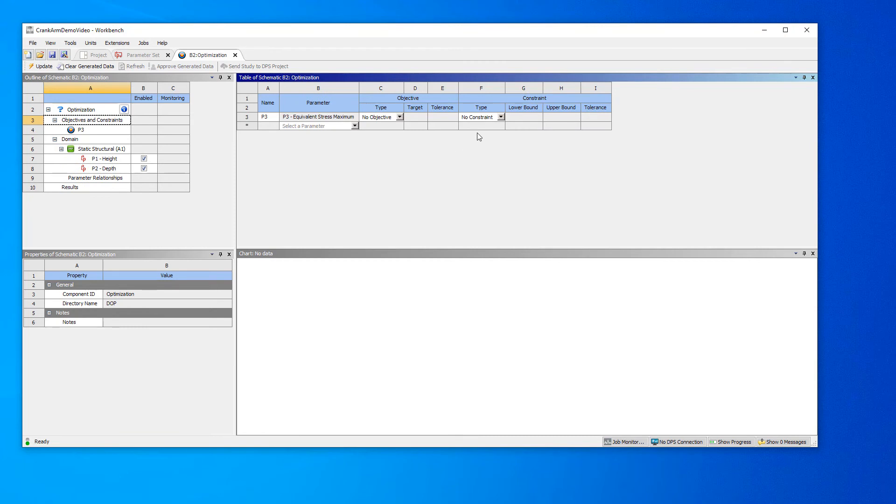
click(480, 121)
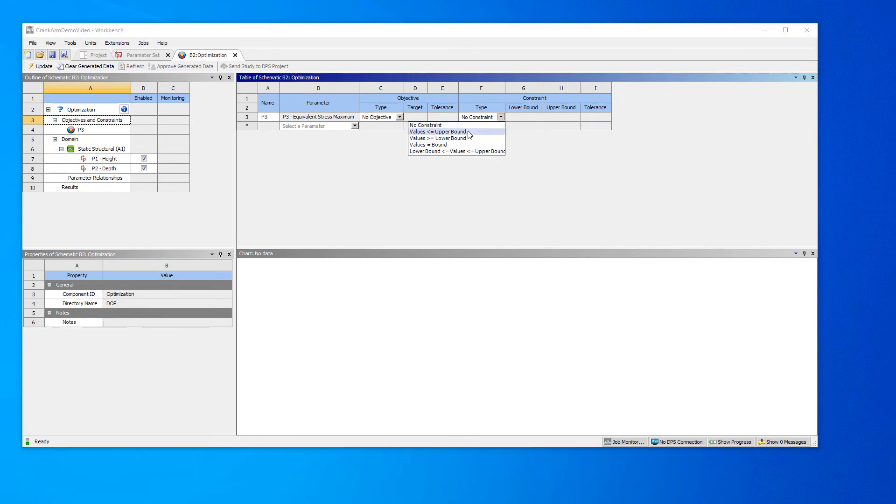
click(466, 130)
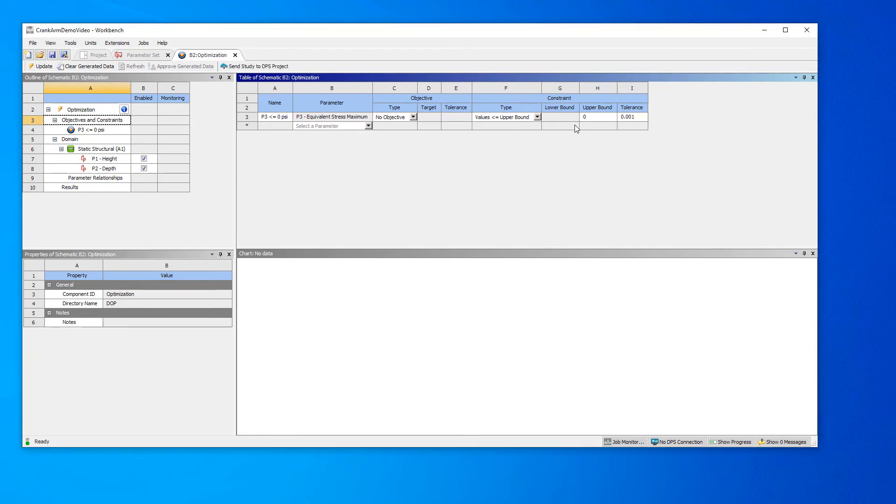
click(594, 120)
text(7)
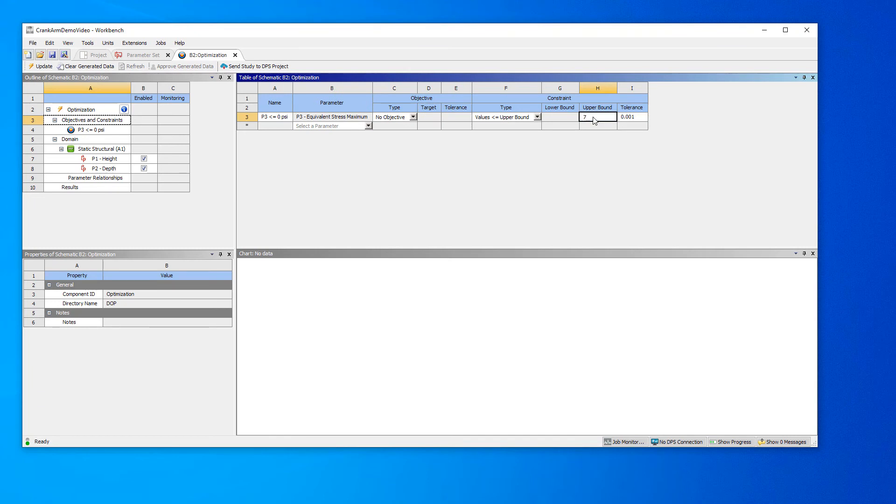
text(000)
key(Return)
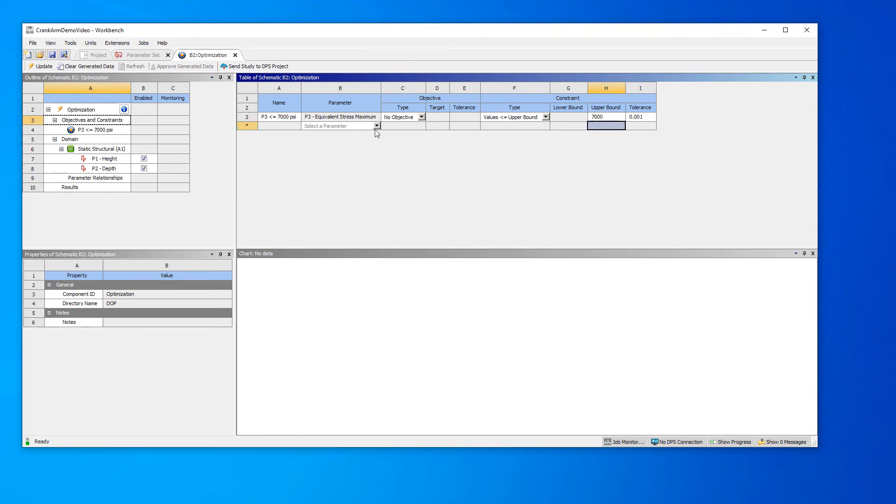
Add a constraint on P4 - Normal Elastic Strain Maximum of Values >= Lower Bound with a lower bound of 0.0001.
click(376, 126)
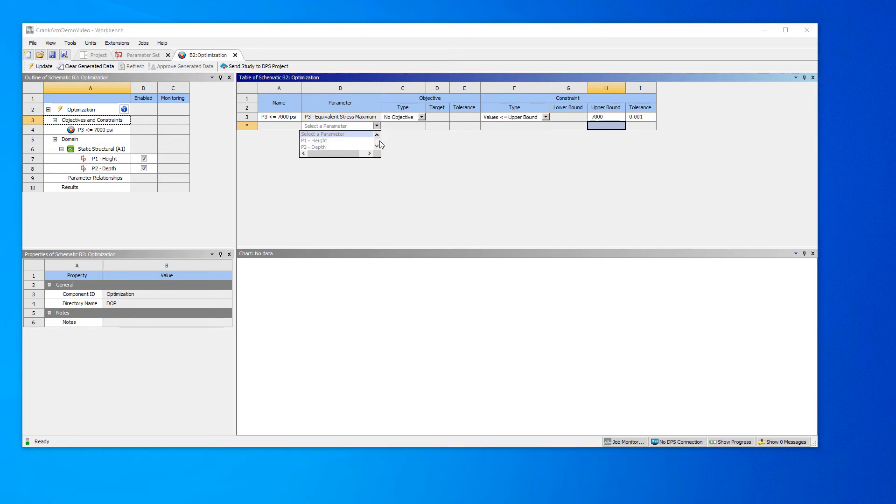
click(377, 146)
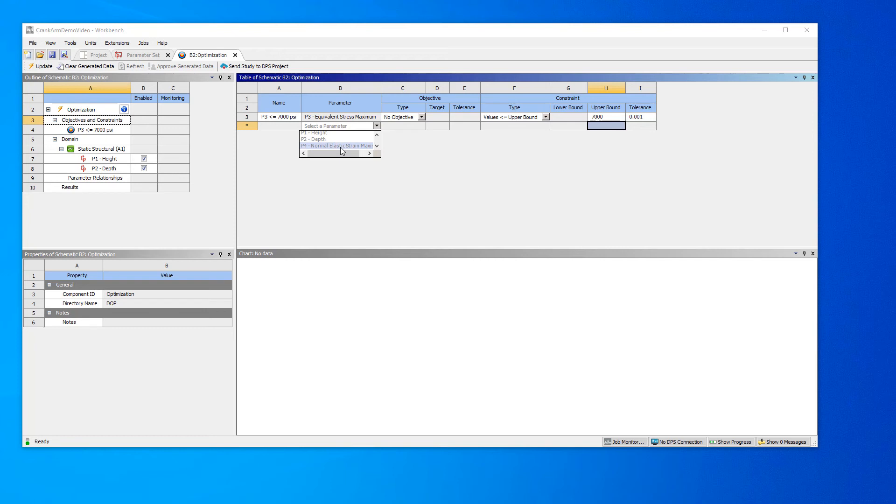
click(340, 146)
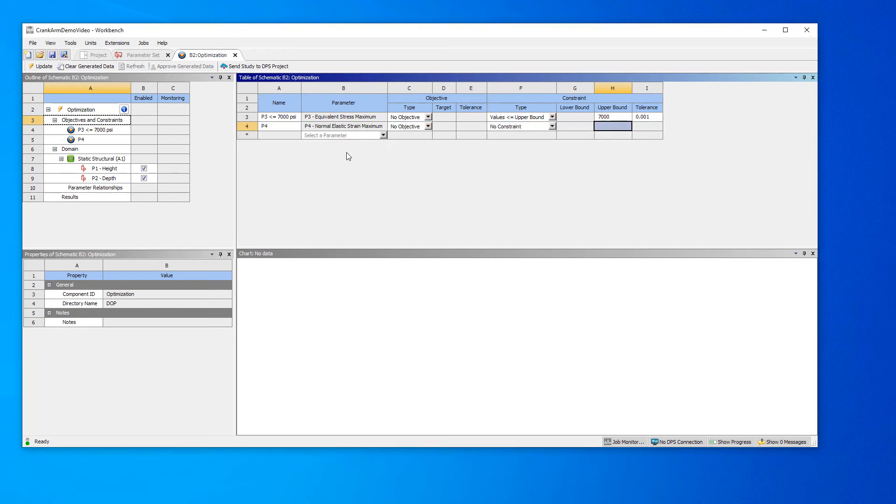
click(551, 126)
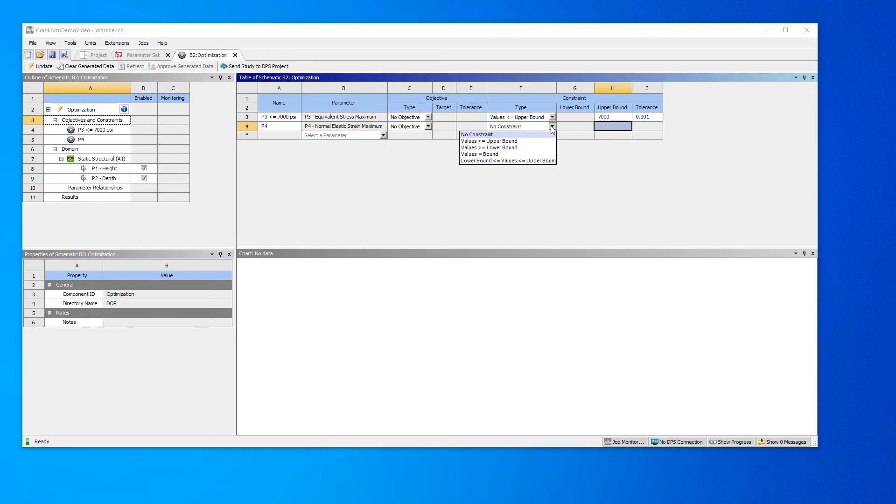
click(518, 149)
click(582, 127)
text(0.0001)
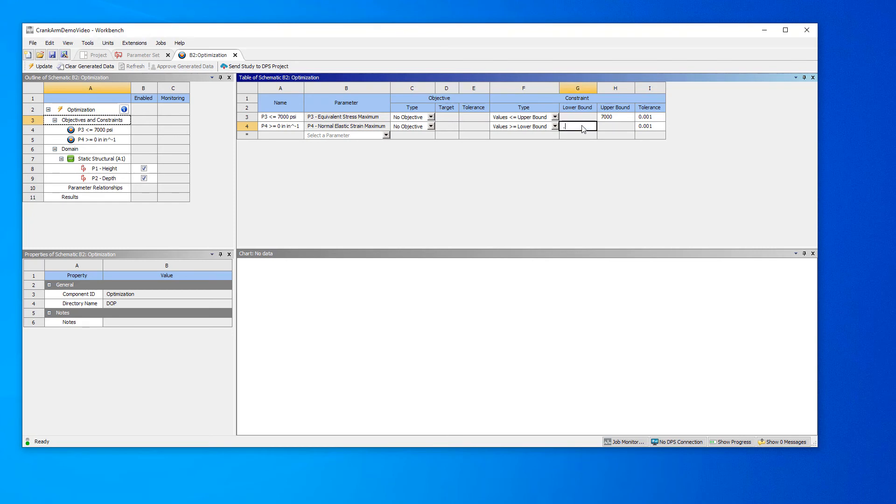
key(Return)
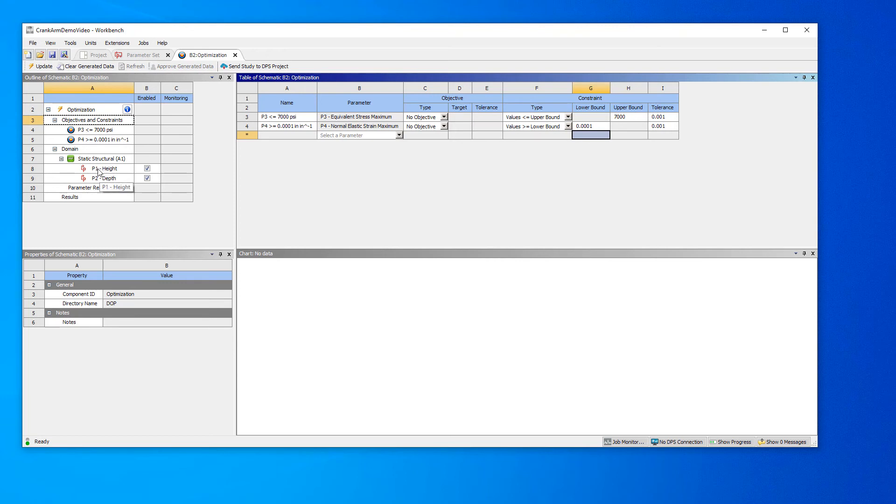
Set the P1 - Height domain to a lower bound of 0.5 in and an upper bound of 0.75 in.
click(98, 169)
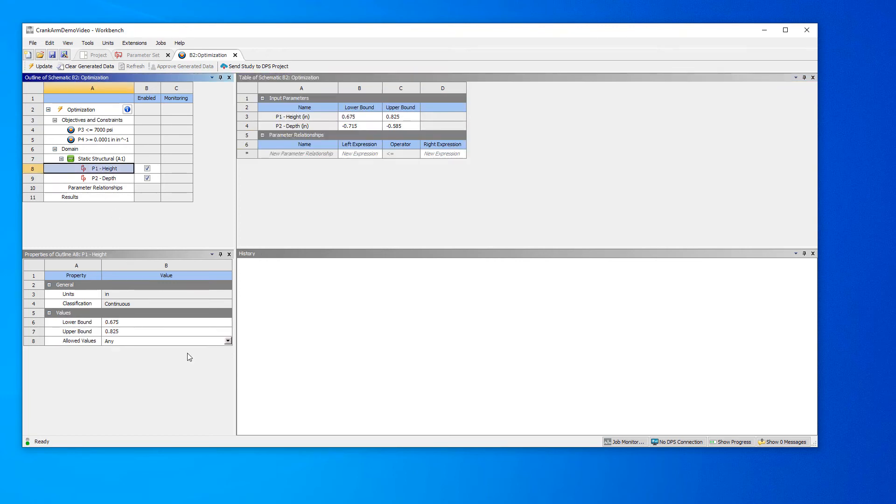
click(140, 324)
text(0.5)
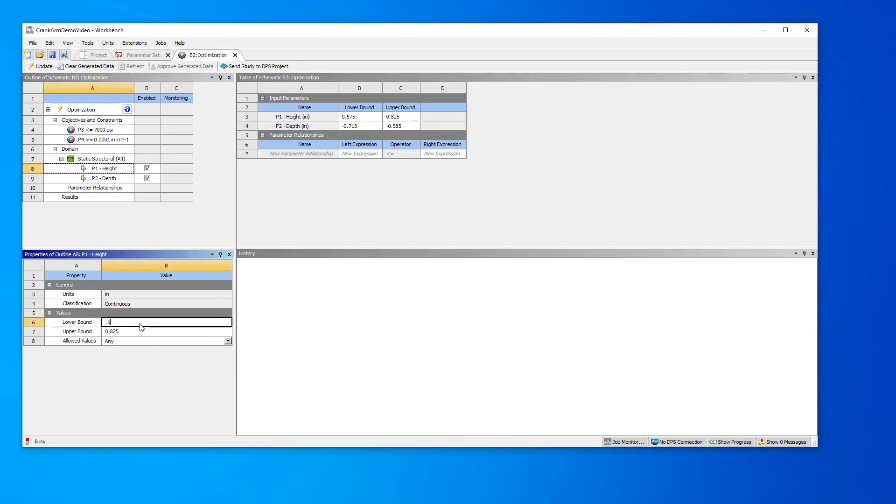
key(Return)
text(0.75)
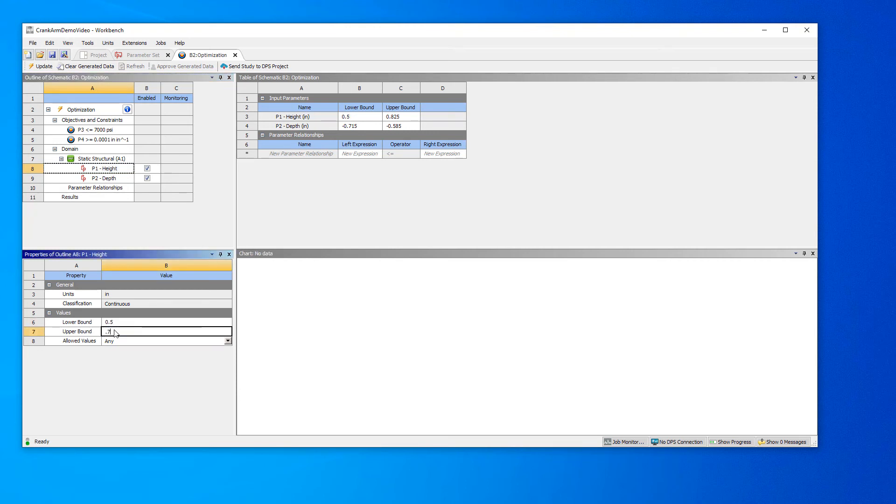
key(Return)
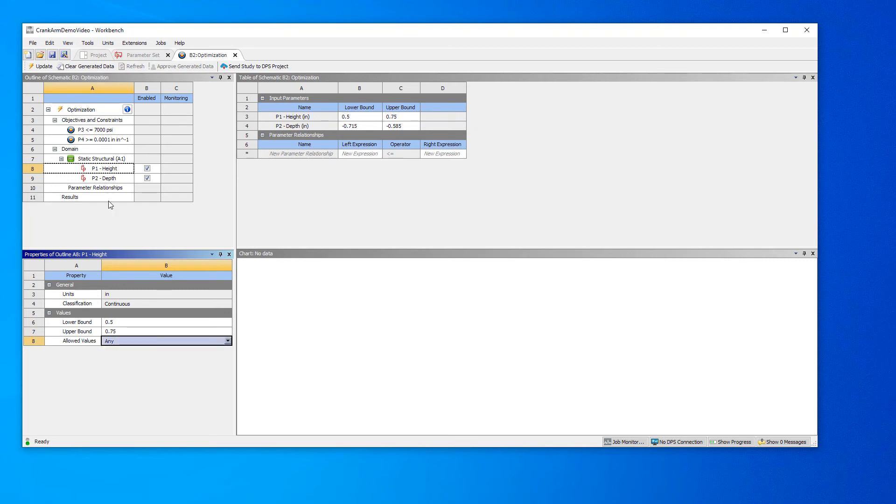
Set the P2 - Depth domain to a lower bound of -0.9 in and an upper bound of -0.64 in.
click(106, 179)
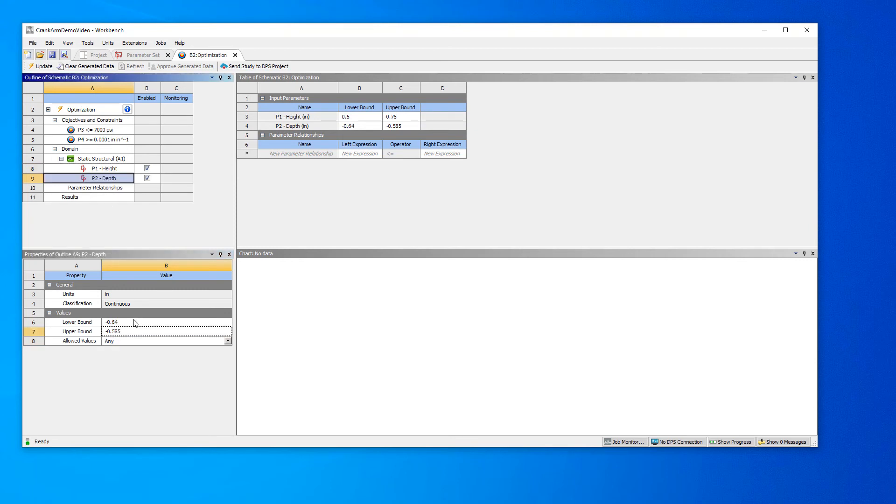
click(135, 323)
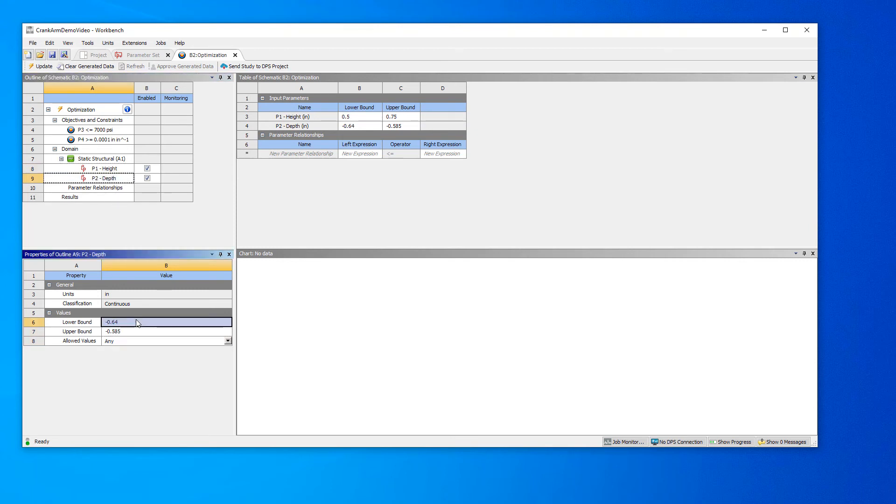
text(-0.)
text(9)
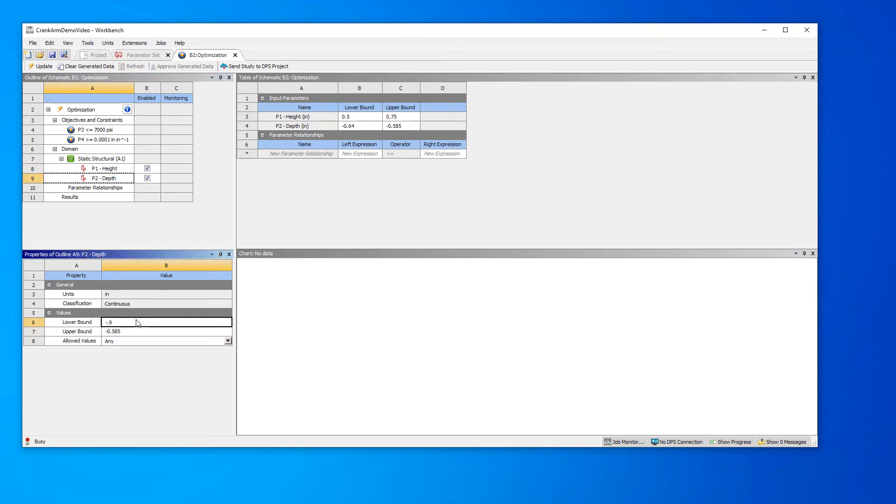
key(Return)
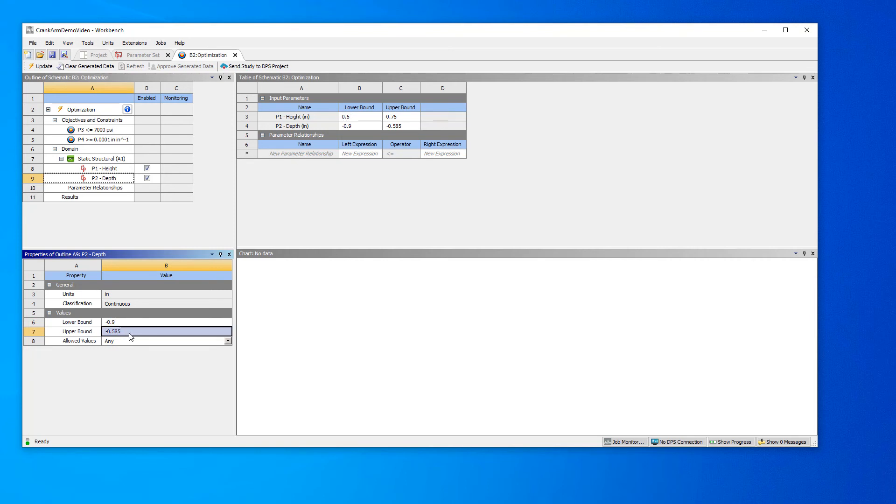
click(132, 336)
text(-.64)
key(Return)
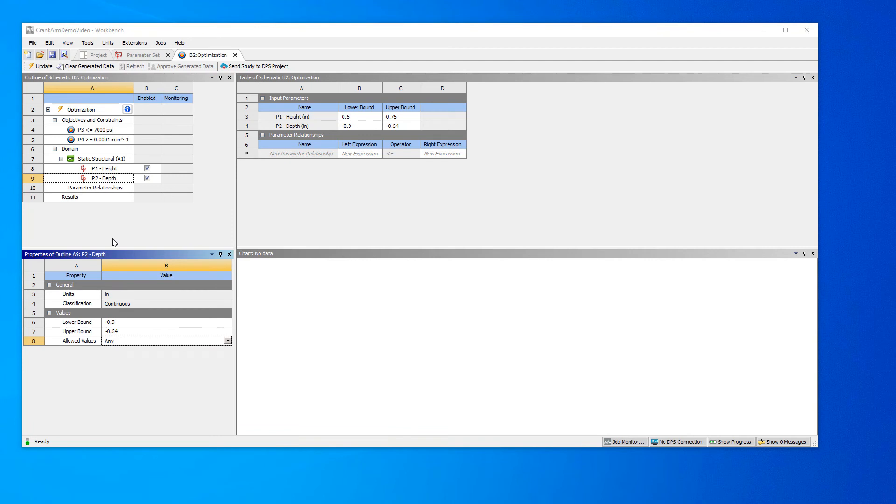
Update the optimization study, saving the project so that the run can proceed.
click(39, 66)
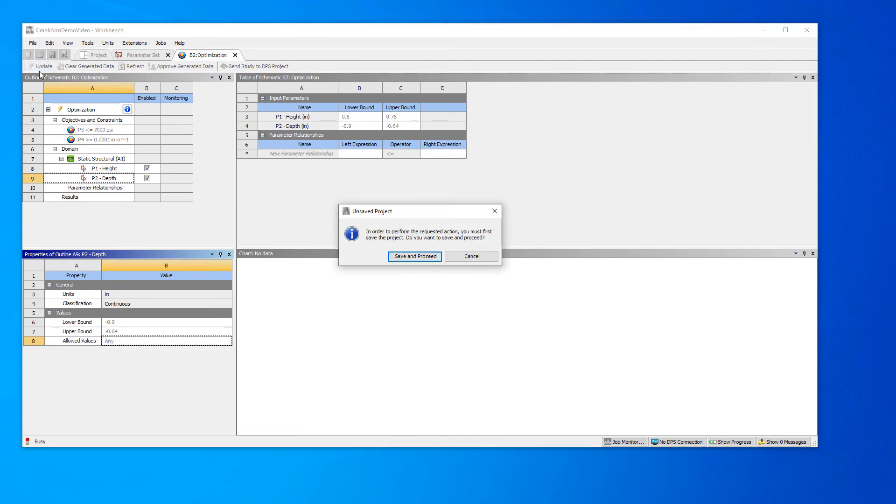
click(415, 257)
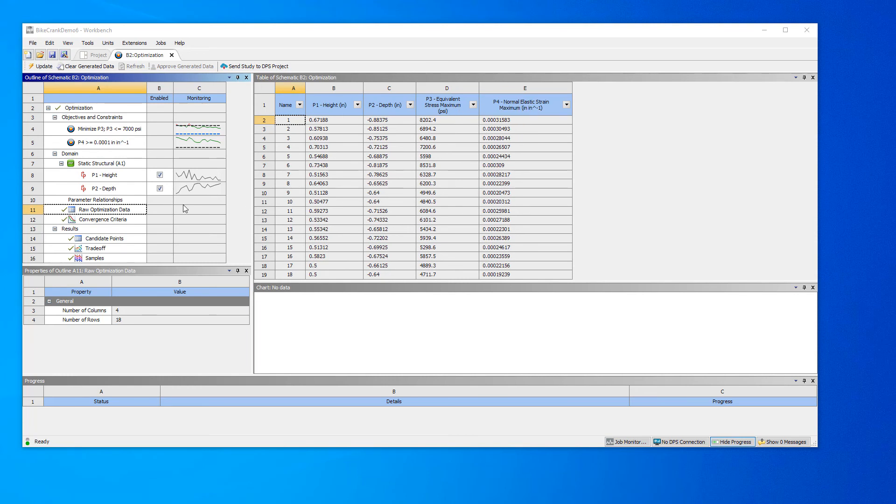
Examine the P3 stress history chart against its constraint bound and view the history of the P4 strain constraint.
click(87, 132)
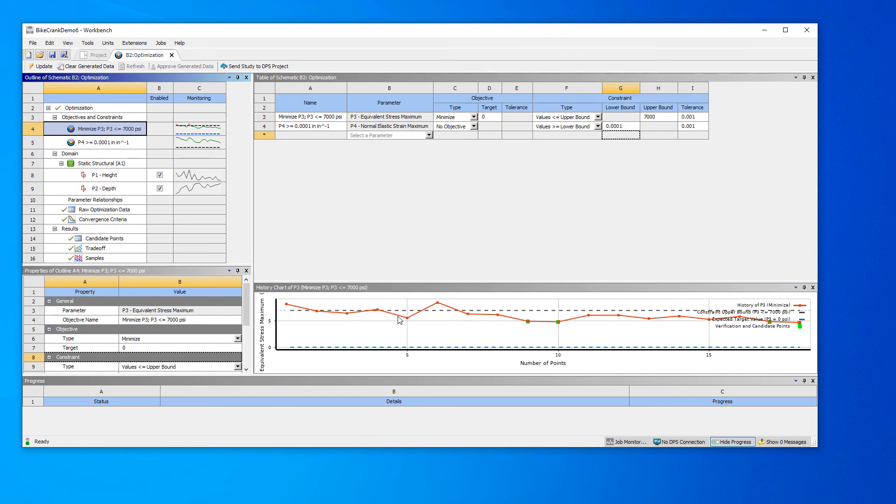
mouse_move(398, 347)
mouse_move(399, 315)
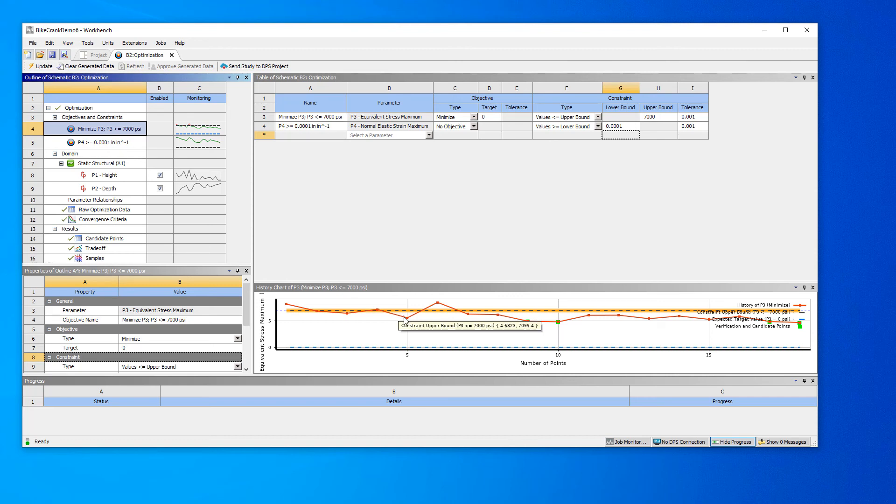
click(115, 142)
Examine the history charts of P1 - Height and P2 - Depth against their bounds and display the Candidate Points results.
click(115, 176)
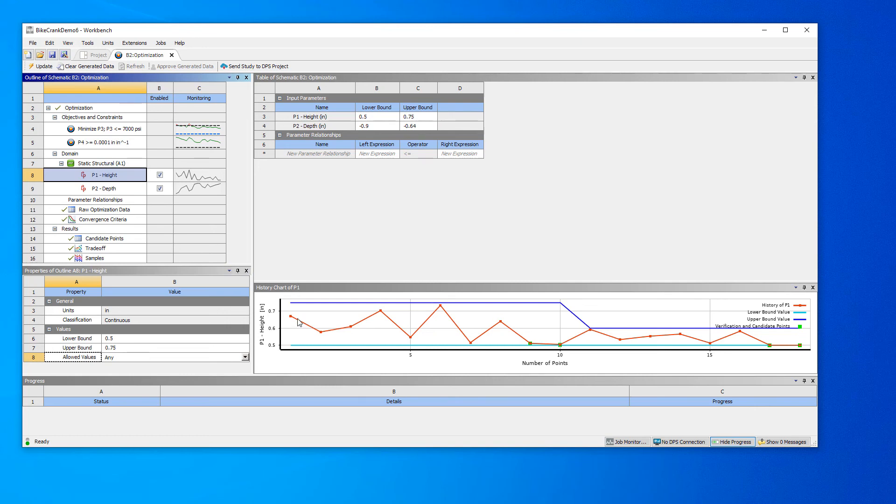
mouse_move(291, 316)
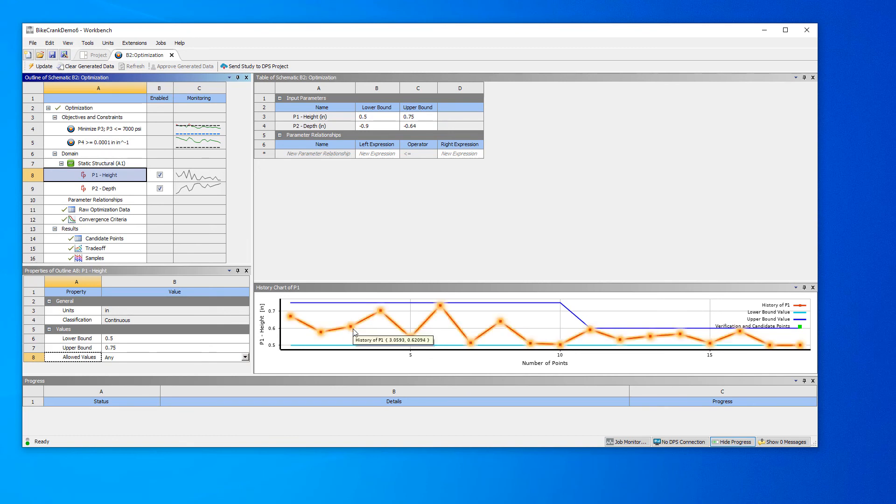
mouse_move(354, 347)
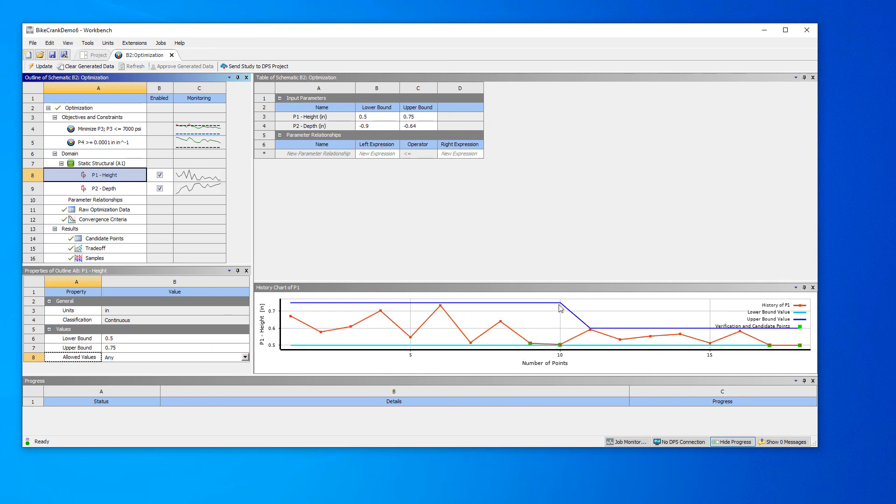
mouse_move(560, 346)
mouse_move(555, 306)
mouse_move(607, 328)
click(104, 188)
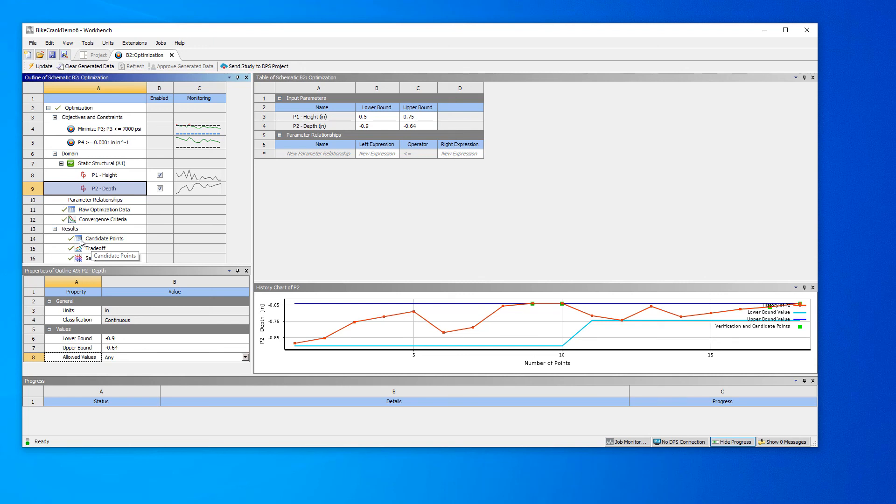
click(80, 241)
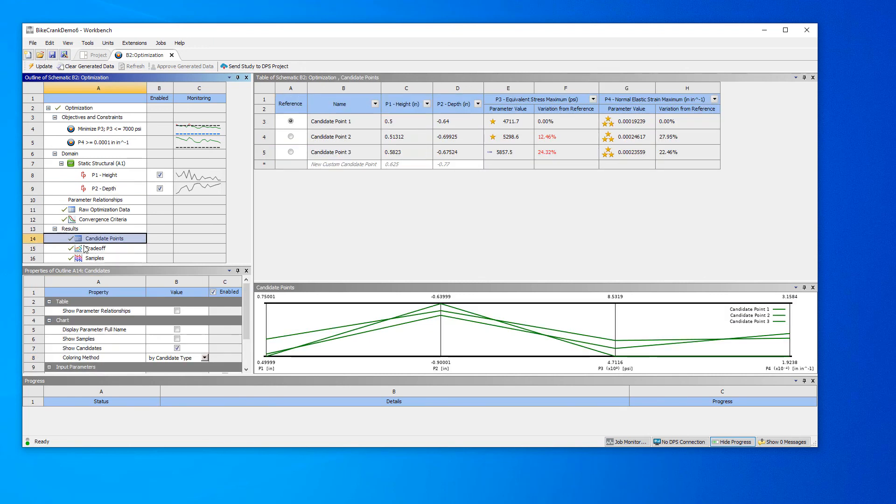